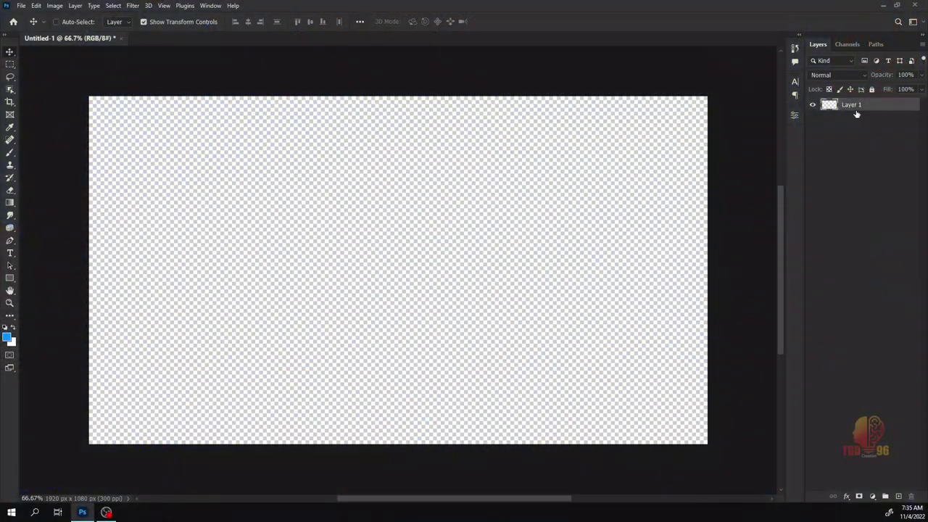
Place the Pitch image embedded and move it down about 248 px.
{"action": "left_click", "coordinate": [21, 5]}
{"action": "left_click", "coordinate": [43, 182]}
{"action": "double_click", "coordinate": [427, 315]}
{"action": "left_click_drag", "start_coordinate": [410, 186], "coordinate": [410, 306]}
{"action": "key", "text": "Return"}
Place the City skyline image embedded and arrange it beneath the Pitch ground.
{"action": "left_click", "coordinate": [21, 5]}
{"action": "left_click", "coordinate": [44, 188]}
{"action": "scroll", "coordinate": [433, 297], "scroll_direction": "down", "scroll_amount": 1}
{"action": "scroll", "coordinate": [506, 288], "scroll_direction": "up", "scroll_amount": 1}
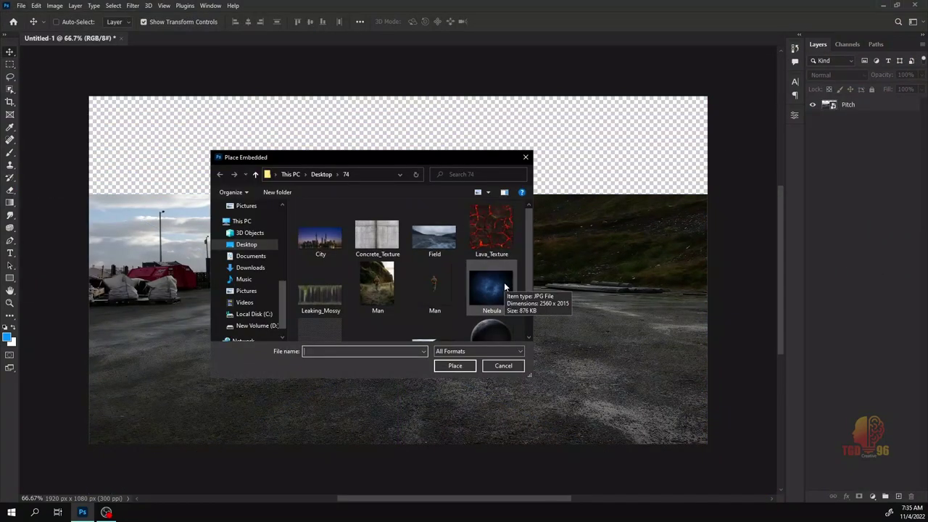
{"action": "double_click", "coordinate": [320, 238]}
{"action": "key", "text": "Return"}
{"action": "left_click_drag", "start_coordinate": [847, 104], "coordinate": [847, 124]}
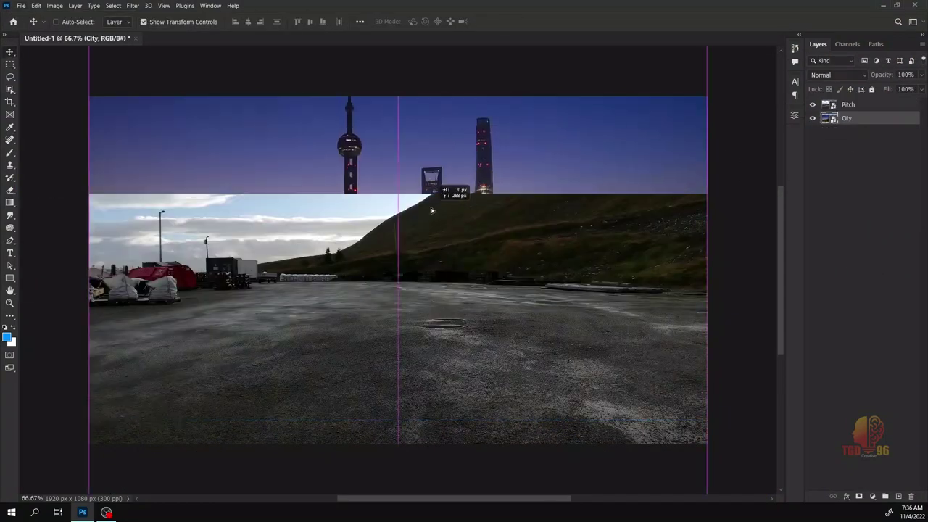
Rasterize Pitch, trace the horizon with a Pen path, and delete the ground above it.
{"action": "right_click", "coordinate": [851, 105]}
{"action": "left_click", "coordinate": [854, 106]}
{"action": "left_click", "coordinate": [11, 240]}
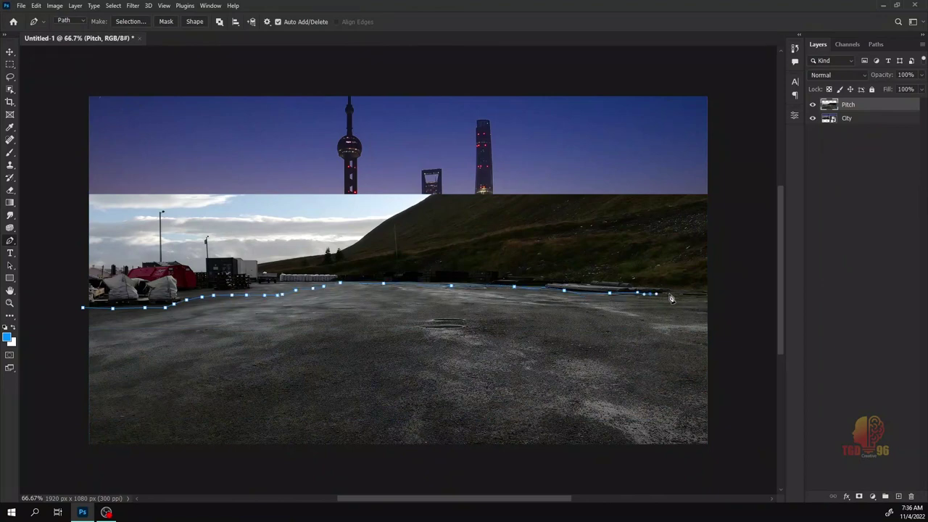
{"action": "key", "text": "Delete"}
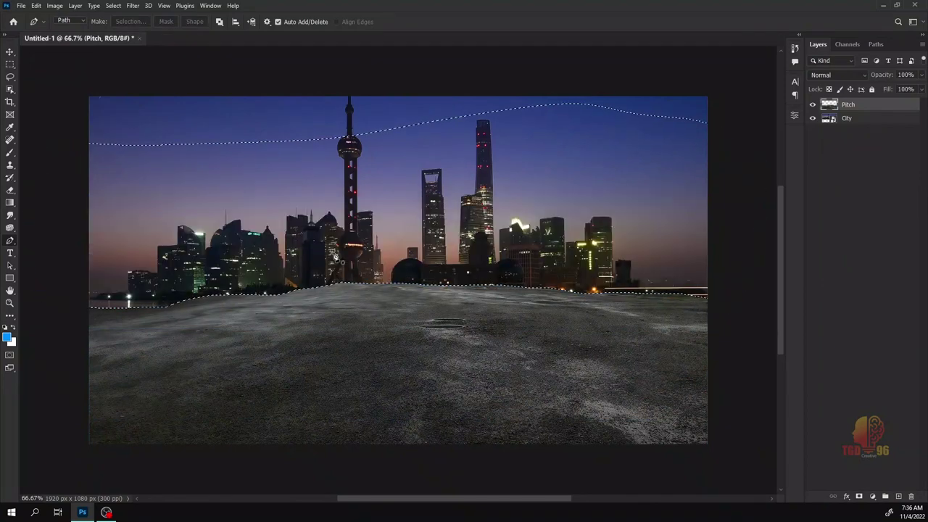
Lower the Pitch ground about 58 px and add a white layer mask to it.
{"action": "key", "text": "v"}
{"action": "left_click_drag", "start_coordinate": [366, 341], "coordinate": [366, 370]}
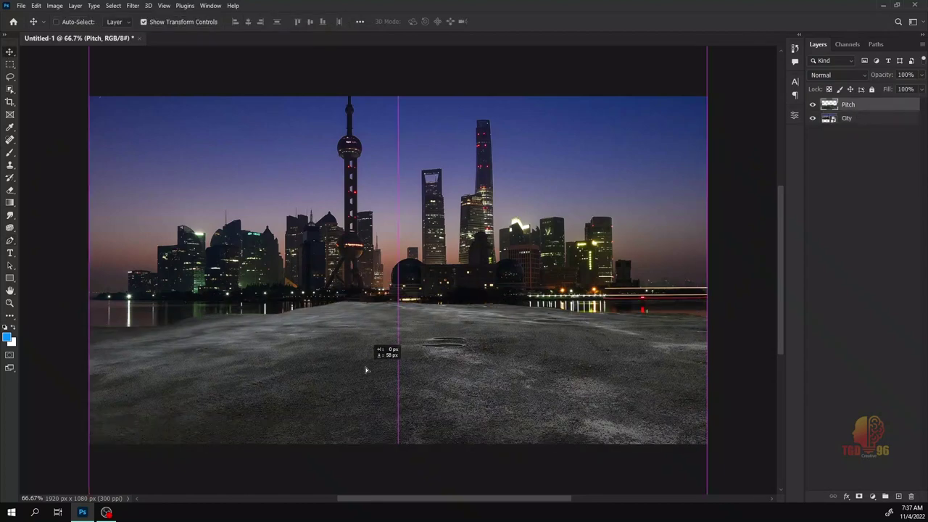
{"action": "left_click", "coordinate": [852, 311]}
{"action": "left_click", "coordinate": [870, 105]}
{"action": "left_click", "coordinate": [860, 496]}
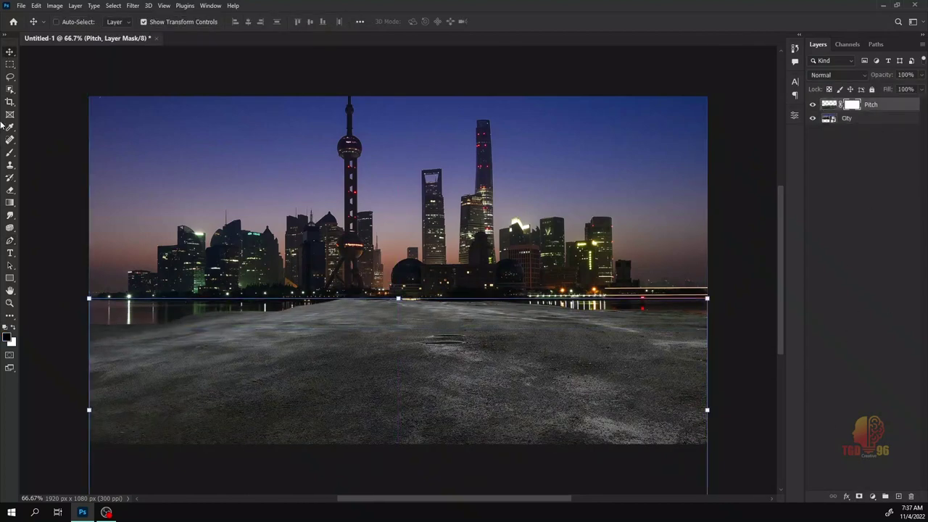
Paint the Pitch mask with a soft brush to fade the horizon edge.
{"action": "key", "text": "b"}
{"action": "scroll", "coordinate": [315, 277], "scroll_direction": "up", "scroll_amount": 5}
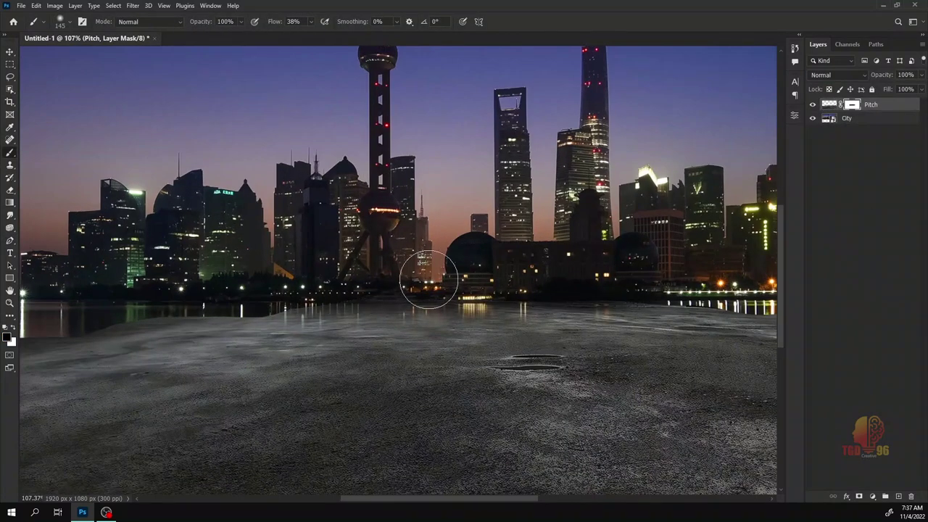
{"action": "scroll", "coordinate": [428, 280], "scroll_direction": "up", "scroll_amount": 1}
{"action": "scroll", "coordinate": [505, 277], "scroll_direction": "right", "scroll_amount": 3}
{"action": "scroll", "coordinate": [569, 270], "scroll_direction": "down", "scroll_amount": 2}
{"action": "scroll", "coordinate": [562, 304], "scroll_direction": "down", "scroll_amount": 4}
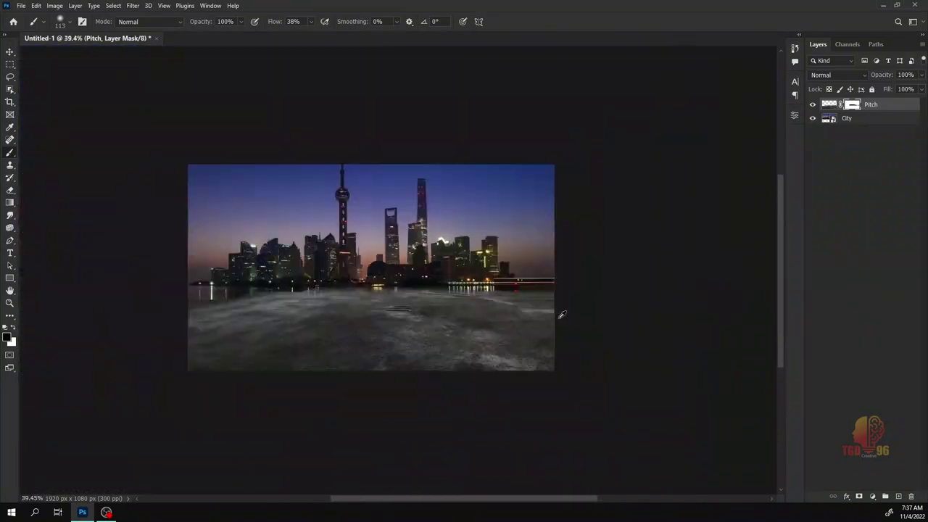
{"action": "scroll", "coordinate": [222, 286], "scroll_direction": "up", "scroll_amount": 4}
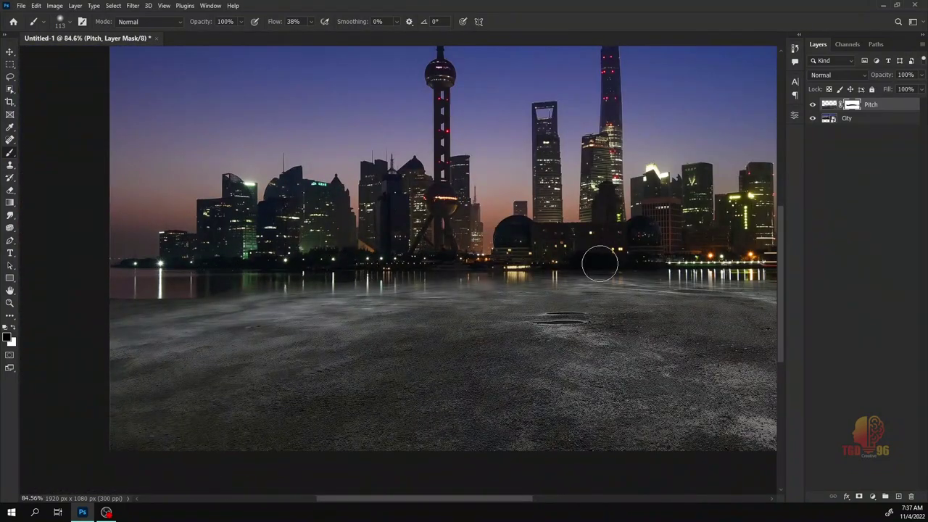
{"action": "scroll", "coordinate": [600, 263], "scroll_direction": "up", "scroll_amount": 2}
{"action": "scroll", "coordinate": [451, 276], "scroll_direction": "down", "scroll_amount": 2}
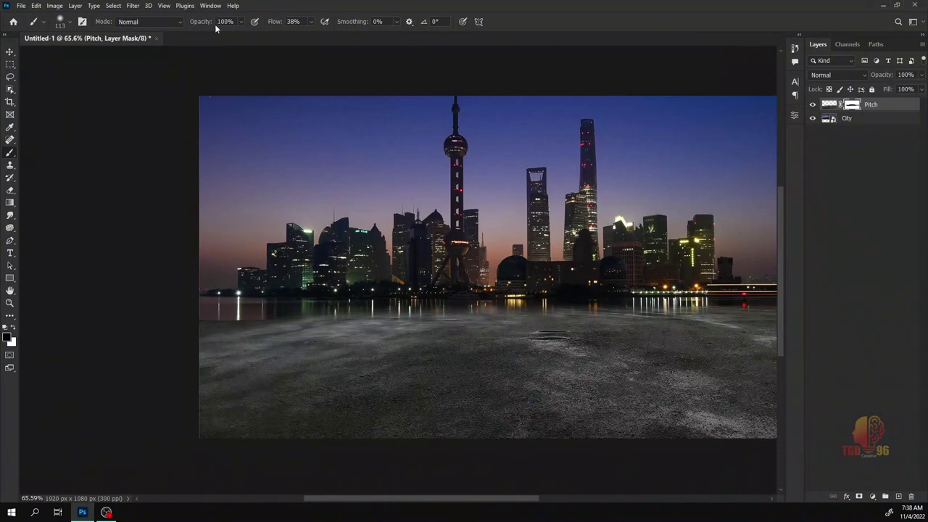
{"action": "scroll", "coordinate": [411, 302], "scroll_direction": "up", "scroll_amount": 2}
{"action": "scroll", "coordinate": [411, 302], "scroll_direction": "down", "scroll_amount": 4}
{"action": "scroll", "coordinate": [541, 288], "scroll_direction": "up", "scroll_amount": 3}
Add a Levels adjustment above the Pitch ground, darkening its midtones to 0.57.
{"action": "left_click", "coordinate": [874, 108]}
{"action": "left_click", "coordinate": [872, 496]}
{"action": "left_click", "coordinate": [860, 365]}
{"action": "mouse_move", "coordinate": [720, 216]}
{"action": "left_mouse_down"}
{"action": "mouse_move", "coordinate": [757, 215]}
{"action": "mouse_move", "coordinate": [735, 246]}
{"action": "left_mouse_up"}
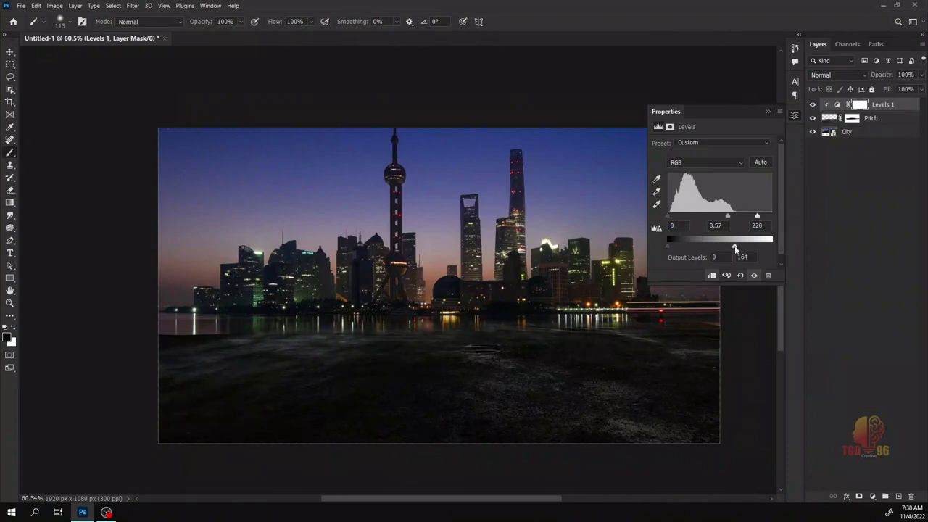
Toggle Levels 1 to compare the ground with and without darkening.
{"action": "left_click", "coordinate": [768, 113]}
{"action": "left_click", "coordinate": [860, 106], "text": "shift"}
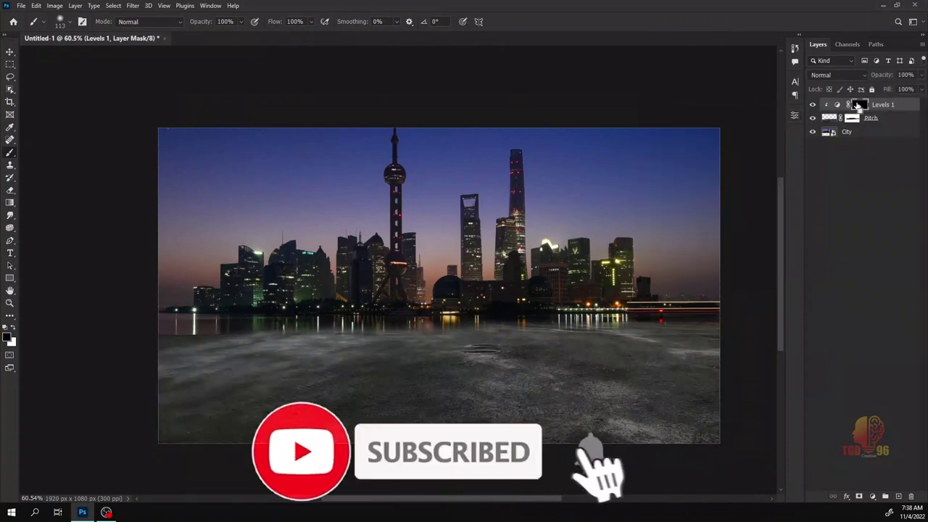
{"action": "left_click", "coordinate": [861, 106], "text": "shift"}
{"action": "scroll", "coordinate": [418, 332], "scroll_direction": "up", "scroll_amount": 1}
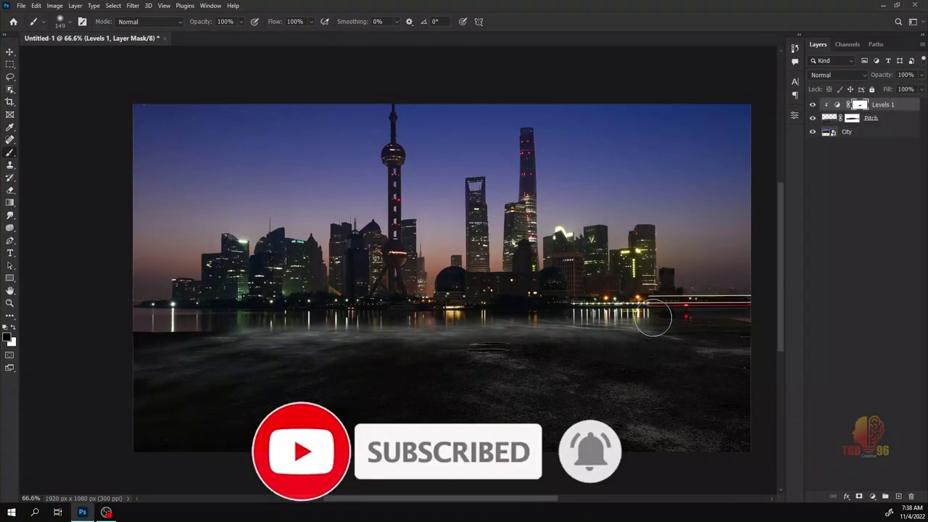
{"action": "left_click", "coordinate": [819, 187]}
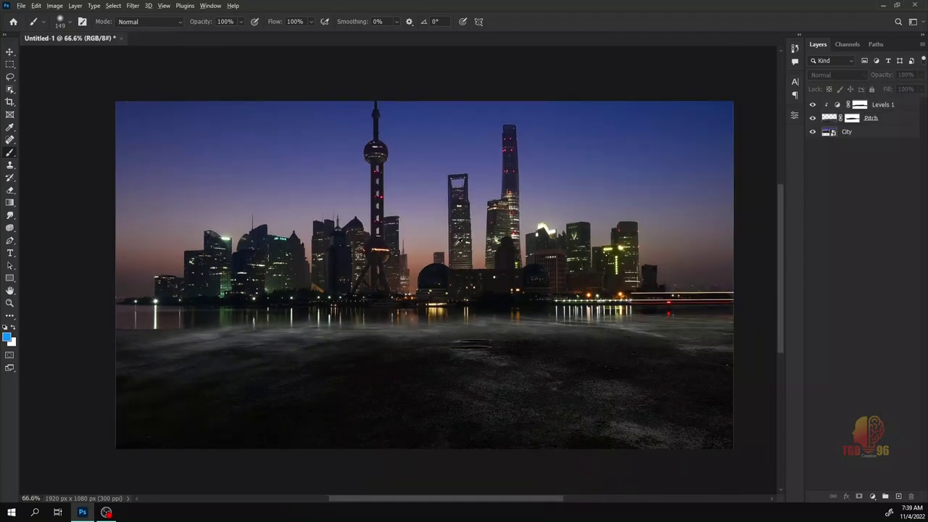
Darken the city with a Levels 2 midtone of 0.92, clipped to the City layer.
{"action": "left_click_drag", "start_coordinate": [720, 217], "coordinate": [723, 219]}
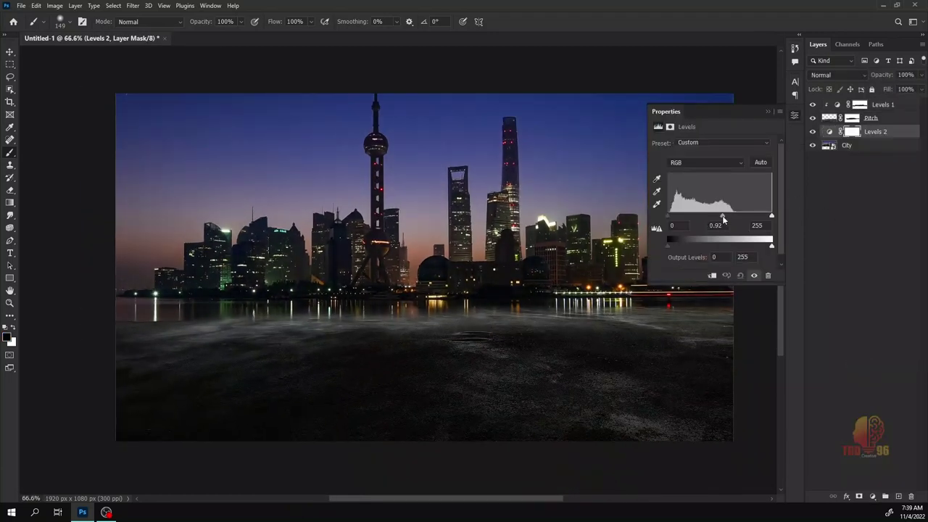
{"action": "left_click", "coordinate": [768, 112]}
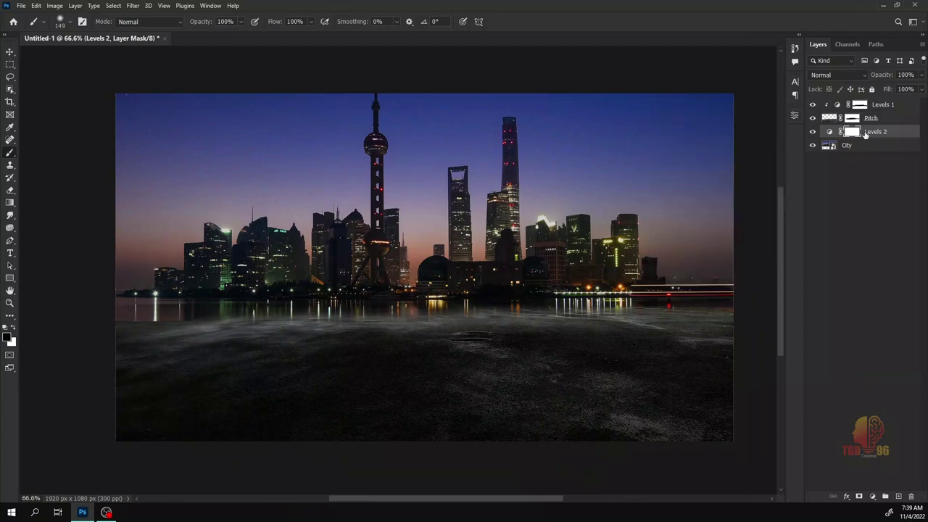
{"action": "right_click", "coordinate": [862, 134]}
{"action": "left_click", "coordinate": [862, 280]}
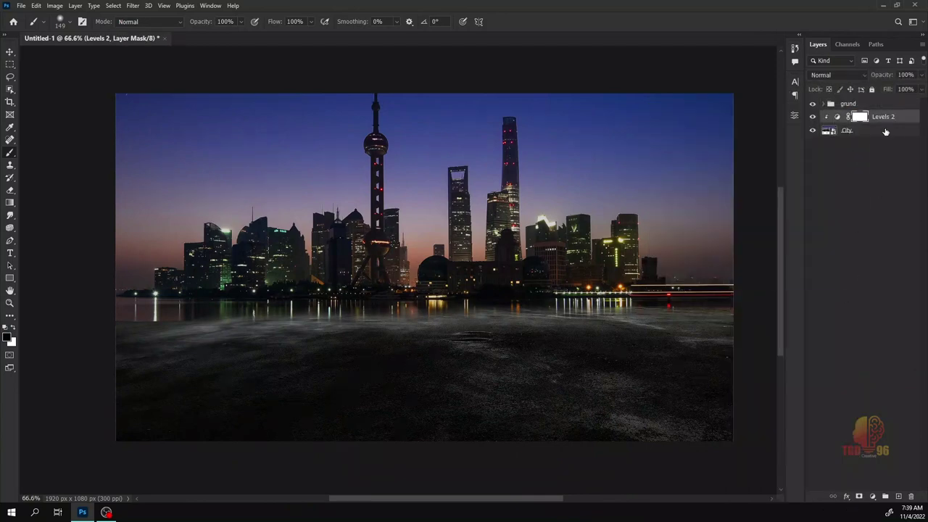
{"action": "left_click", "coordinate": [21, 5]}
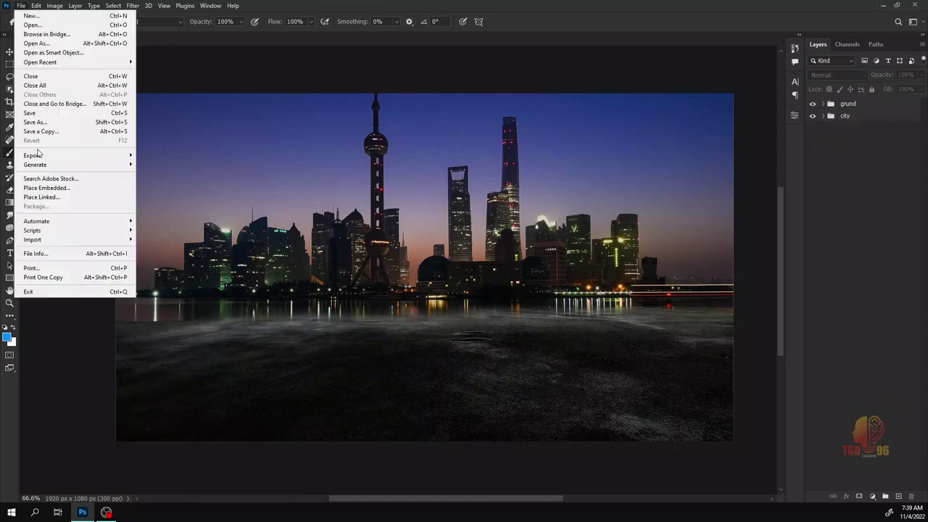
Place the Planet image and scale it large behind the skyline.
{"action": "left_click", "coordinate": [44, 187]}
{"action": "double_click", "coordinate": [491, 310]}
{"action": "key", "text": "Return"}
{"action": "key", "text": "ctrl+t"}
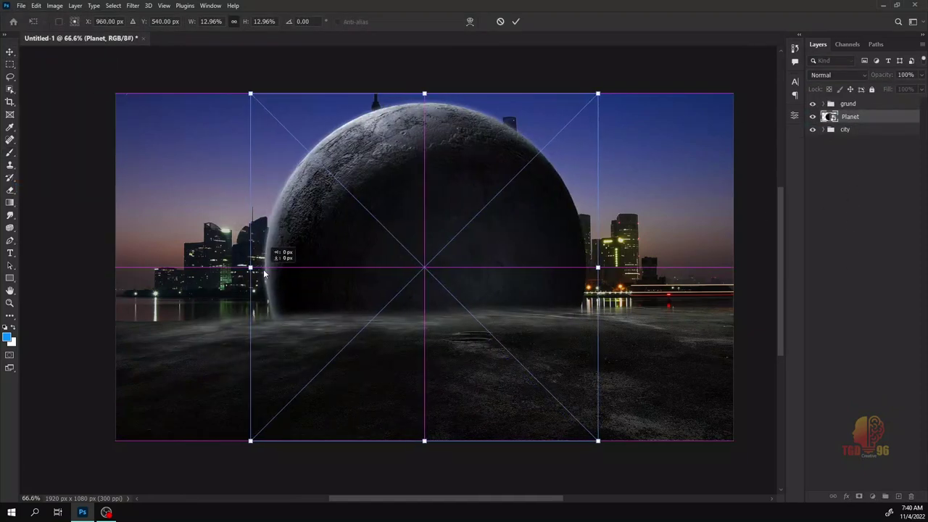
{"action": "left_click_drag", "start_coordinate": [601, 274], "coordinate": [631, 276]}
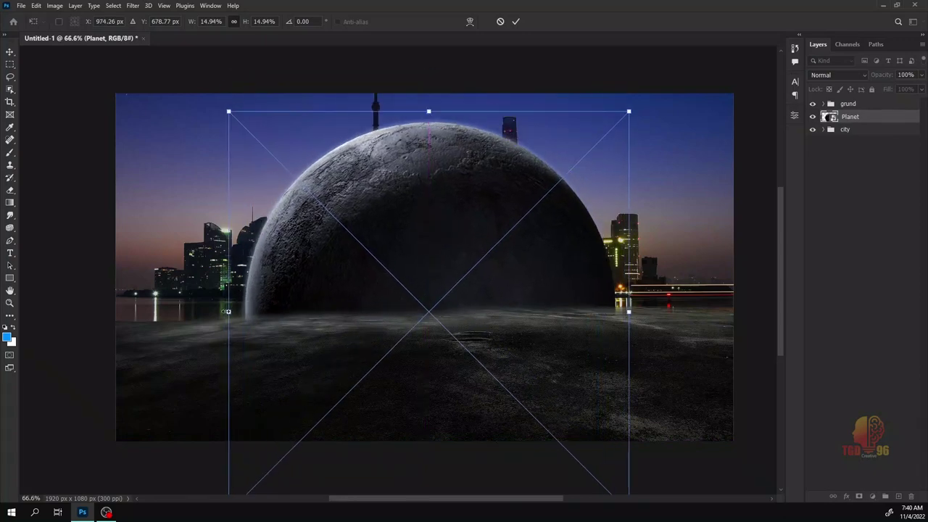
{"action": "left_click_drag", "start_coordinate": [441, 269], "coordinate": [342, 227]}
{"action": "key", "text": "Return"}
Set the Planet layer to Screen blend mode so the city shows through.
{"action": "scroll", "coordinate": [503, 290], "scroll_direction": "up", "scroll_amount": 1}
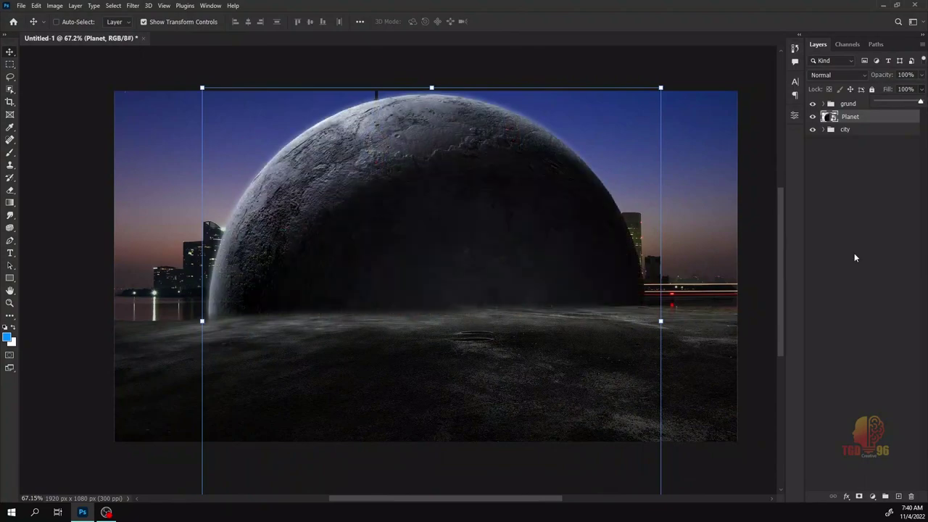
{"action": "left_click", "coordinate": [846, 80]}
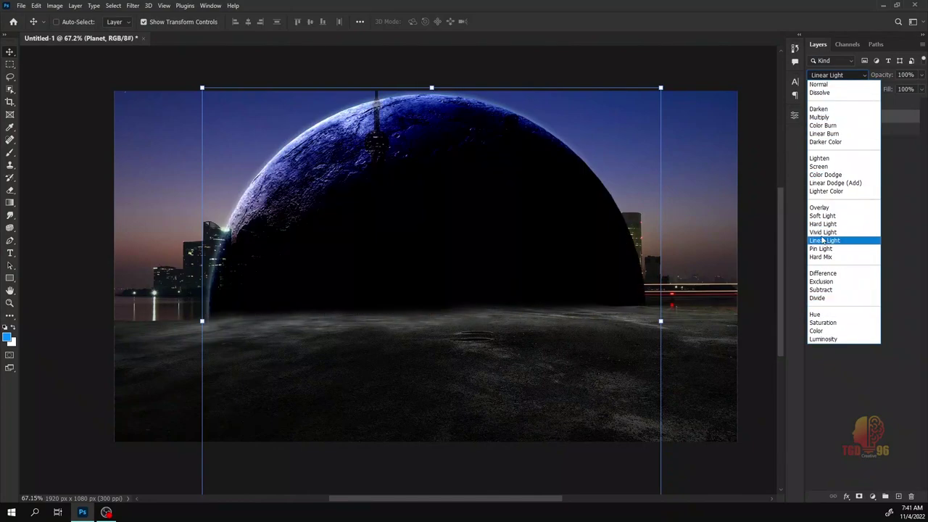
{"action": "left_click", "coordinate": [819, 166]}
{"action": "scroll", "coordinate": [411, 266], "scroll_direction": "down", "scroll_amount": 2}
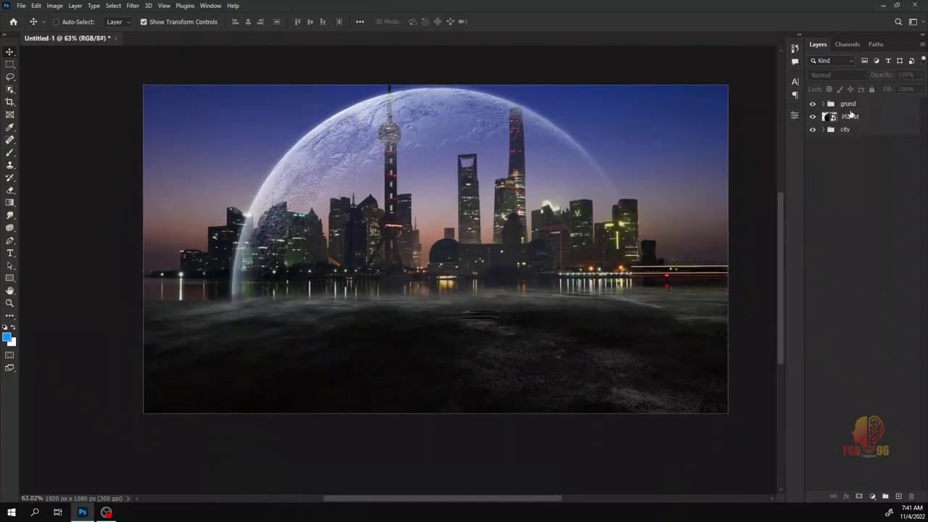
Move the planet upward and enlarge the dome over the skyline.
{"action": "left_click", "coordinate": [850, 116]}
{"action": "mouse_move", "coordinate": [450, 201]}
{"action": "left_mouse_down"}
{"action": "mouse_move", "coordinate": [465, 125]}
{"action": "mouse_move", "coordinate": [465, 164]}
{"action": "left_mouse_up"}
{"action": "key", "text": "ctrl+t"}
{"action": "left_click_drag", "start_coordinate": [653, 94], "coordinate": [716, 87]}
{"action": "left_click_drag", "start_coordinate": [436, 276], "coordinate": [422, 296]}
{"action": "key", "text": "Return"}
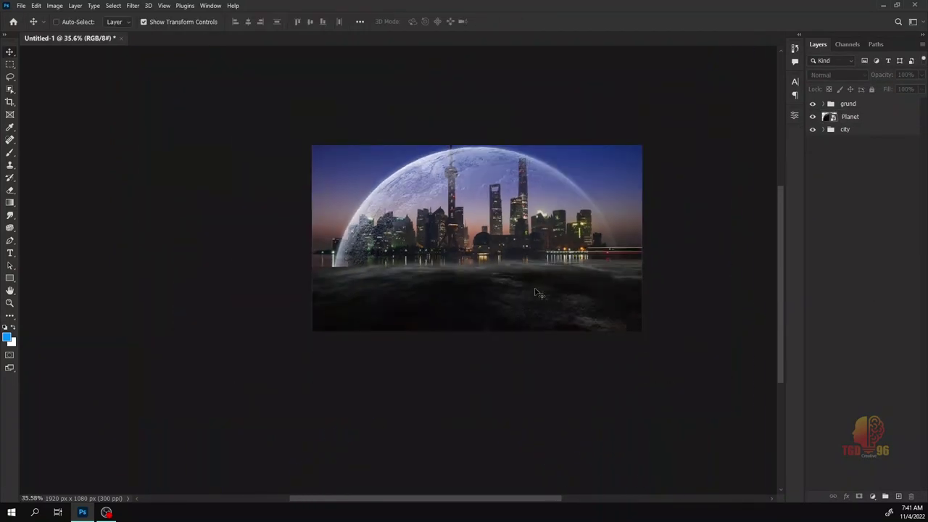
{"action": "key", "text": "ctrl+0"}
Place the Man image and scale him onto the centre of the ground.
{"action": "left_click", "coordinate": [21, 6]}
{"action": "left_click", "coordinate": [51, 191]}
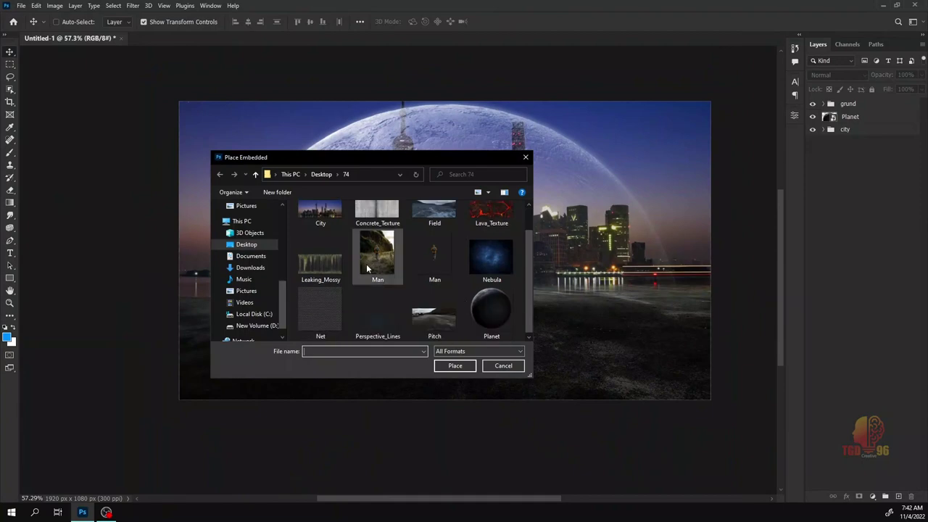
{"action": "double_click", "coordinate": [441, 260]}
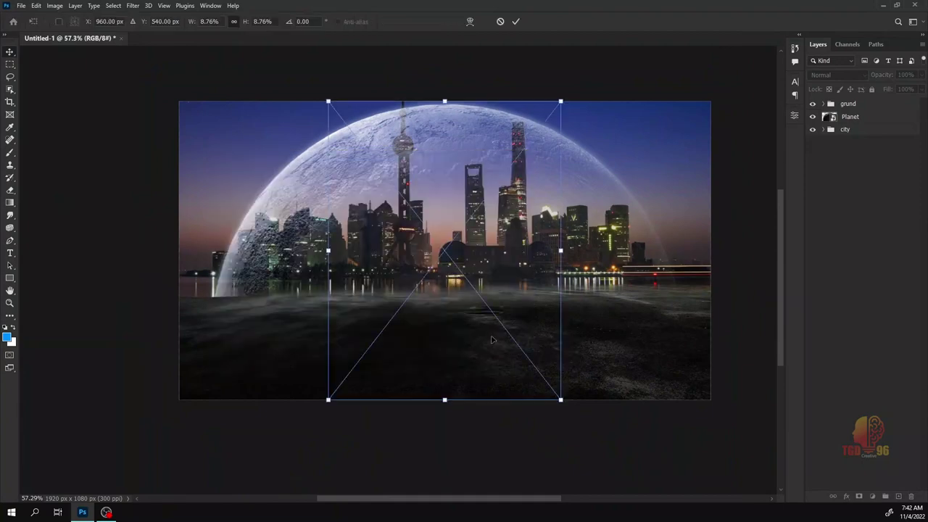
{"action": "left_click_drag", "start_coordinate": [570, 348], "coordinate": [665, 308]}
{"action": "mouse_move", "coordinate": [518, 294]}
{"action": "left_mouse_down"}
{"action": "mouse_move", "coordinate": [473, 305]}
{"action": "mouse_move", "coordinate": [502, 330]}
{"action": "mouse_move", "coordinate": [359, 322]}
{"action": "left_mouse_up"}
{"action": "mouse_move", "coordinate": [445, 259]}
{"action": "left_mouse_down"}
{"action": "mouse_move", "coordinate": [331, 337]}
{"action": "mouse_move", "coordinate": [471, 337]}
{"action": "left_mouse_up"}
{"action": "left_click_drag", "start_coordinate": [532, 433], "coordinate": [559, 448]}
{"action": "key", "text": "Return"}
Reopen File > Place Embedded to pick the next image.
{"action": "scroll", "coordinate": [686, 333], "scroll_direction": "up", "scroll_amount": 10}
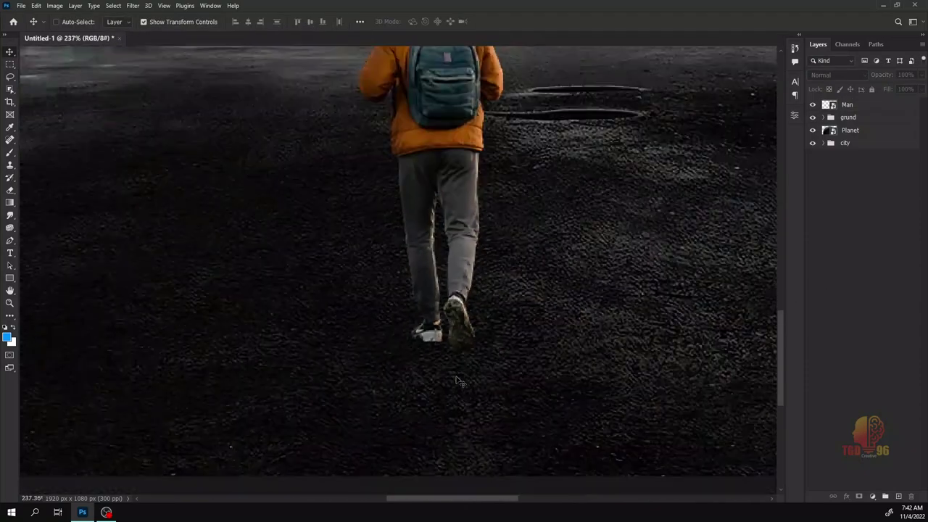
{"action": "scroll", "coordinate": [862, 283], "scroll_direction": "down", "scroll_amount": 10}
{"action": "left_click", "coordinate": [21, 5]}
{"action": "left_click", "coordinate": [21, 6]}
{"action": "left_click", "coordinate": [36, 190]}
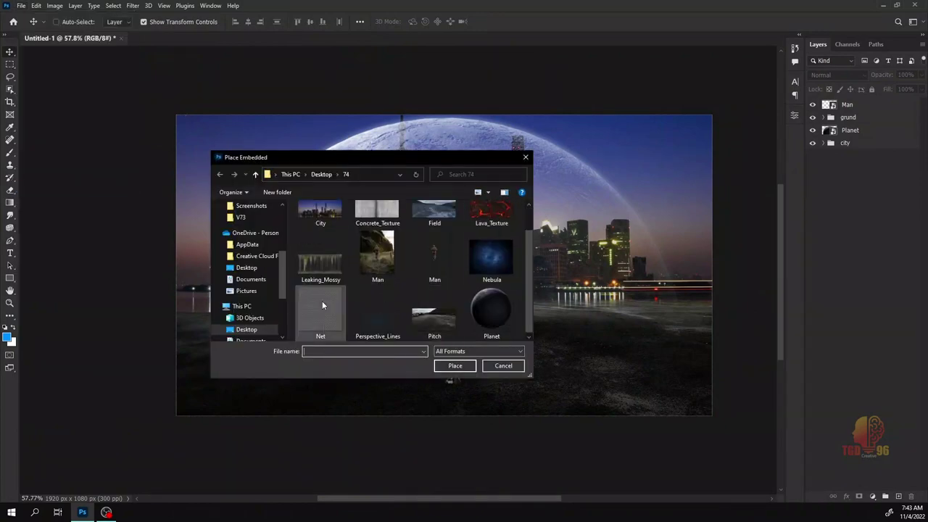
Place the Nebula image stretched across the whole canvas.
{"action": "double_click", "coordinate": [480, 261]}
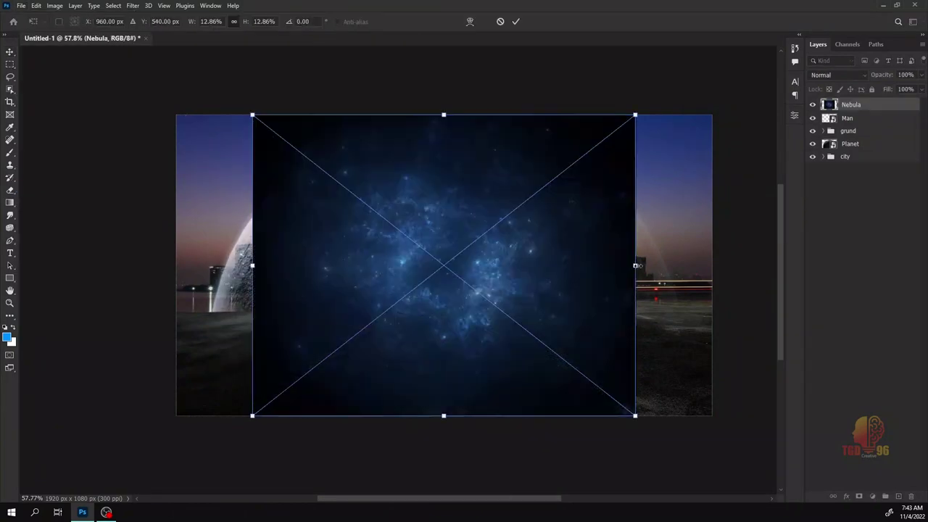
{"action": "left_click_drag", "start_coordinate": [636, 265], "coordinate": [719, 265]}
{"action": "left_click_drag", "start_coordinate": [253, 266], "coordinate": [162, 265]}
{"action": "key", "text": "Return"}
Set the Nebula layer's blend mode to Overlay.
{"action": "left_click", "coordinate": [838, 75]}
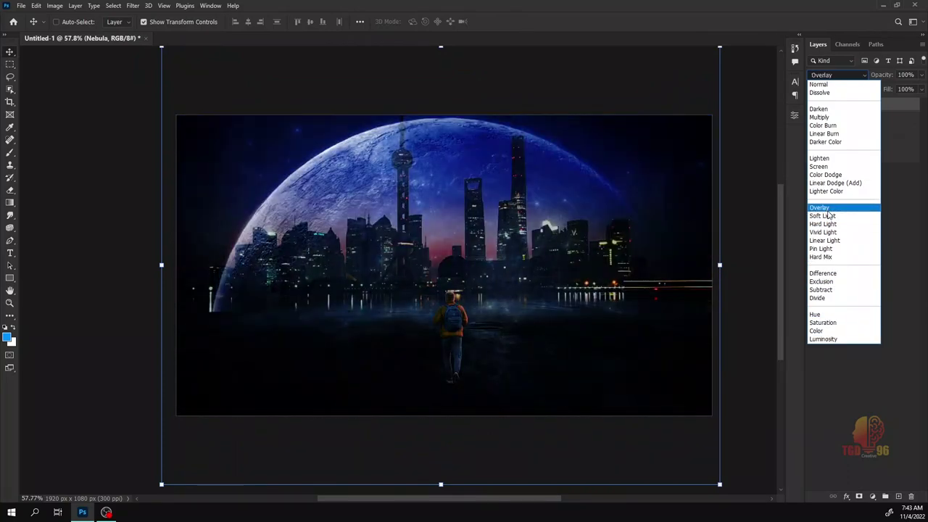
{"action": "left_click", "coordinate": [822, 215]}
{"action": "key", "text": "ctrl+0"}
{"action": "left_click", "coordinate": [847, 118]}
{"action": "left_click", "coordinate": [21, 5]}
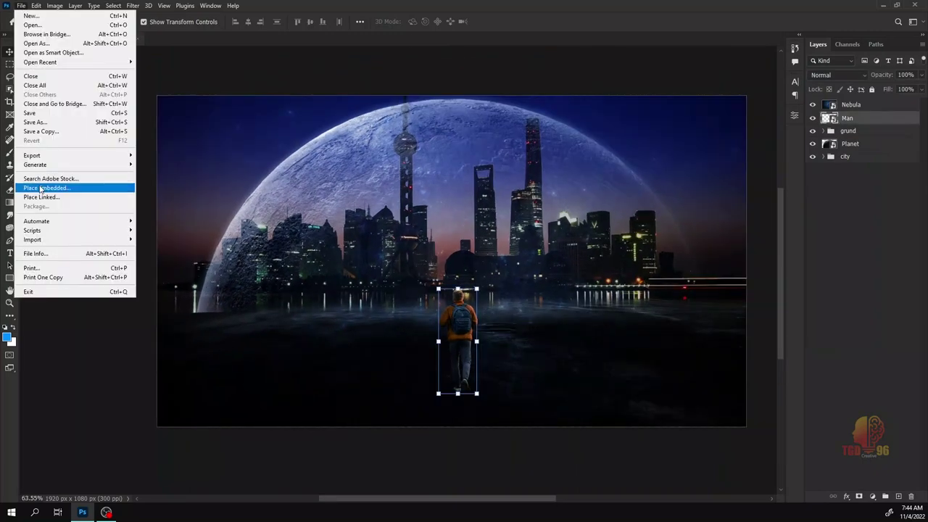
Place the Perspective_Lines image enlarged to cover the canvas.
{"action": "left_click", "coordinate": [40, 189]}
{"action": "double_click", "coordinate": [413, 341]}
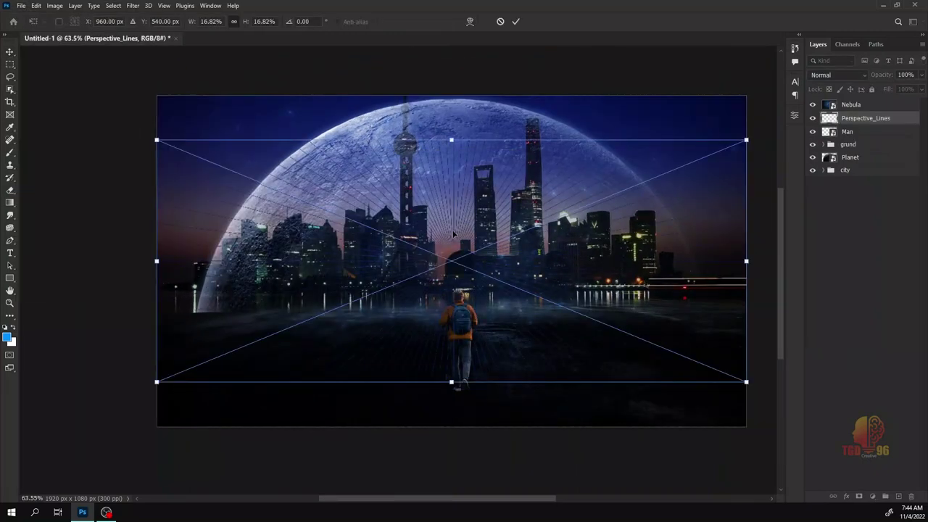
{"action": "left_click_drag", "start_coordinate": [451, 382], "coordinate": [451, 426]}
{"action": "left_click", "coordinate": [516, 21]}
{"action": "left_click", "coordinate": [874, 304]}
Give the Perspective_Lines layer a white Color Overlay style.
{"action": "left_click", "coordinate": [855, 122]}
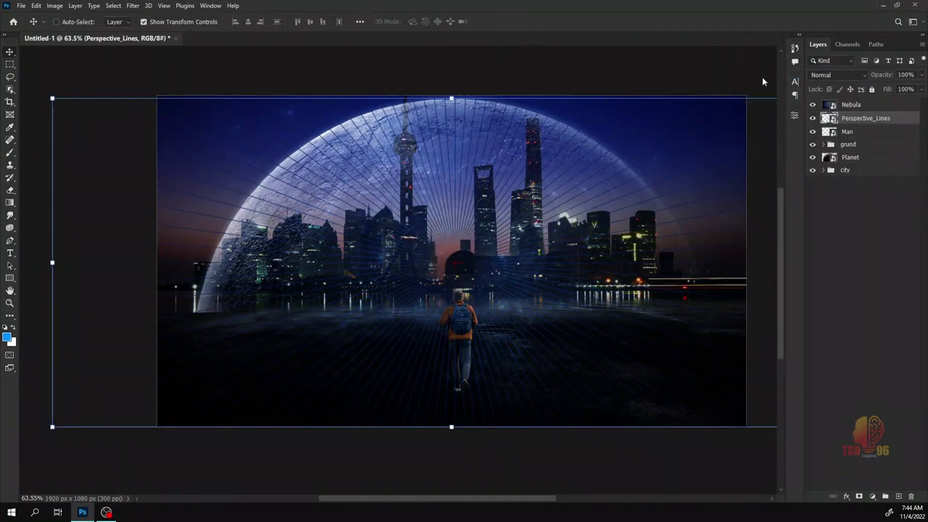
{"action": "double_click", "coordinate": [899, 118]}
{"action": "left_click", "coordinate": [562, 274]}
{"action": "left_click", "coordinate": [779, 181]}
{"action": "left_click", "coordinate": [820, 177]}
{"action": "left_click", "coordinate": [888, 160]}
Fade the lines, move them down 198 px, and enlarge them to converge behind the man.
{"action": "key", "text": "shift+1"}
{"action": "left_click", "coordinate": [862, 312]}
{"action": "left_click_drag", "start_coordinate": [513, 240], "coordinate": [512, 332]}
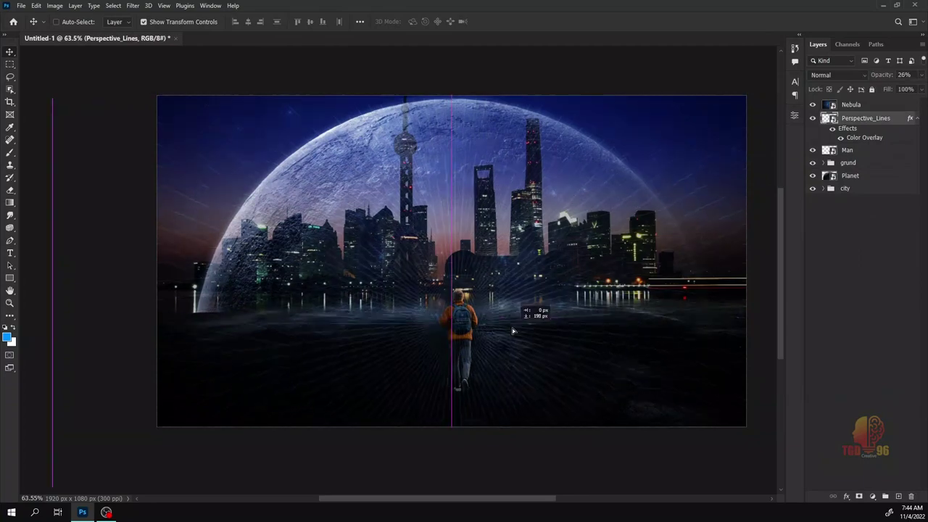
{"action": "key", "text": "ctrl+t"}
{"action": "left_click_drag", "start_coordinate": [787, 440], "coordinate": [855, 305]}
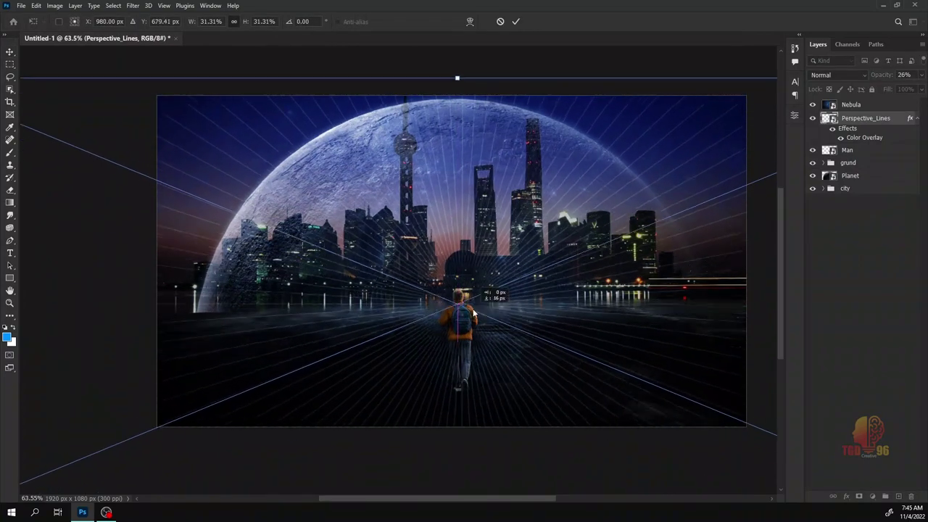
{"action": "left_click", "coordinate": [855, 304]}
Fit the image in view and select the Man layer for a new adjustment.
{"action": "key", "text": "ctrl+0"}
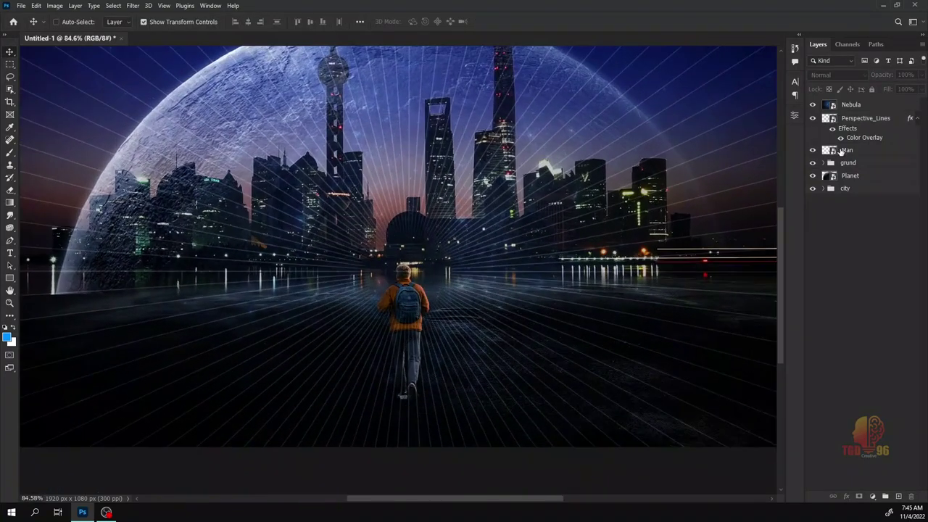
{"action": "left_click", "coordinate": [841, 150]}
{"action": "left_click", "coordinate": [873, 497]}
Add a Levels 3 adjustment with output white 214, clipped to the Man layer.
{"action": "left_click", "coordinate": [827, 359]}
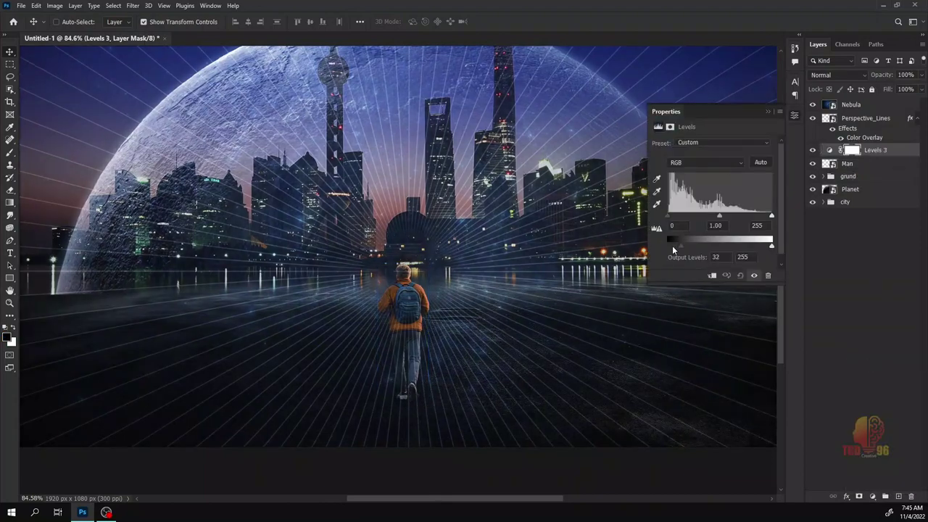
{"action": "left_click_drag", "start_coordinate": [771, 240], "coordinate": [755, 245]}
{"action": "key", "text": "ctrl+alt+g"}
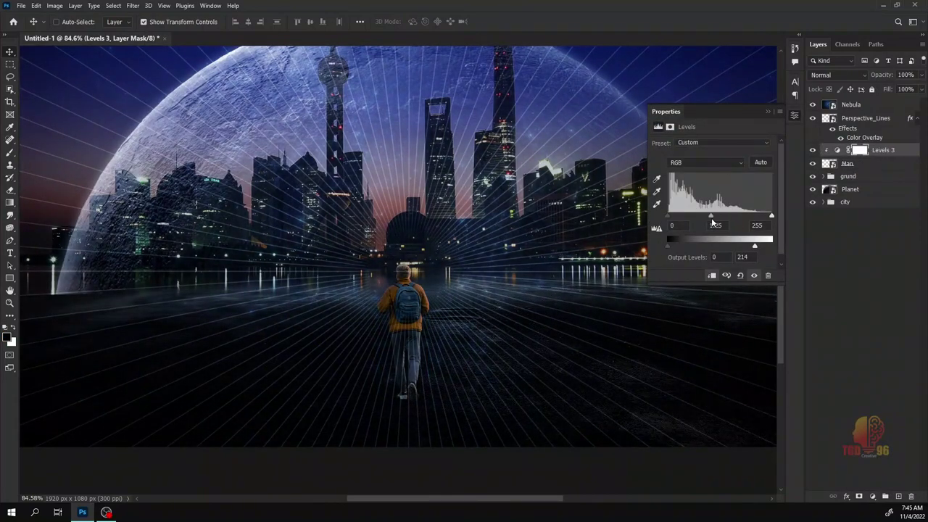
{"action": "left_click", "coordinate": [770, 113]}
{"action": "scroll", "coordinate": [638, 373], "scroll_direction": "down", "scroll_amount": 5}
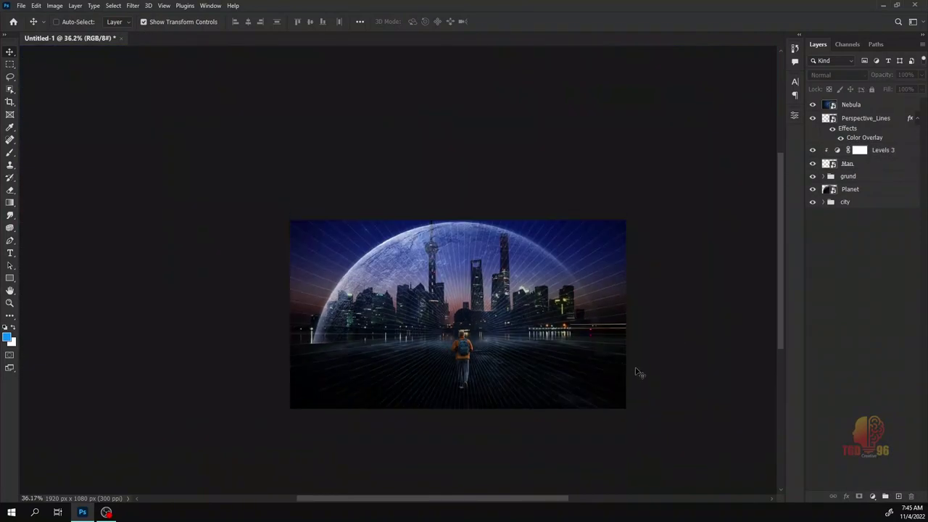
{"action": "scroll", "coordinate": [638, 373], "scroll_direction": "up", "scroll_amount": 4}
{"action": "scroll", "coordinate": [505, 368], "scroll_direction": "down", "scroll_amount": 1}
{"action": "scroll", "coordinate": [505, 368], "scroll_direction": "up", "scroll_amount": 1}
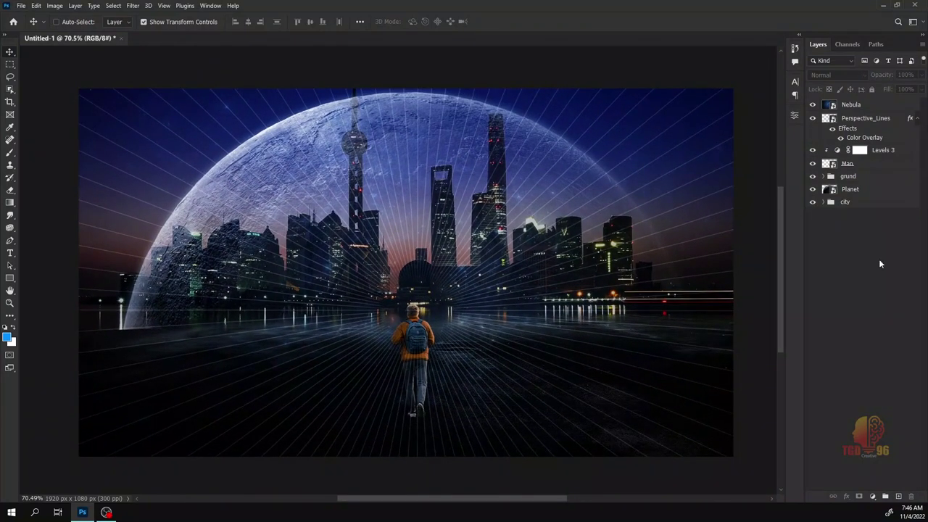
Lower the Perspective_Lines layer opacity to 23%.
{"action": "left_click", "coordinate": [866, 117]}
{"action": "left_click_drag", "start_coordinate": [921, 75], "coordinate": [887, 89]}
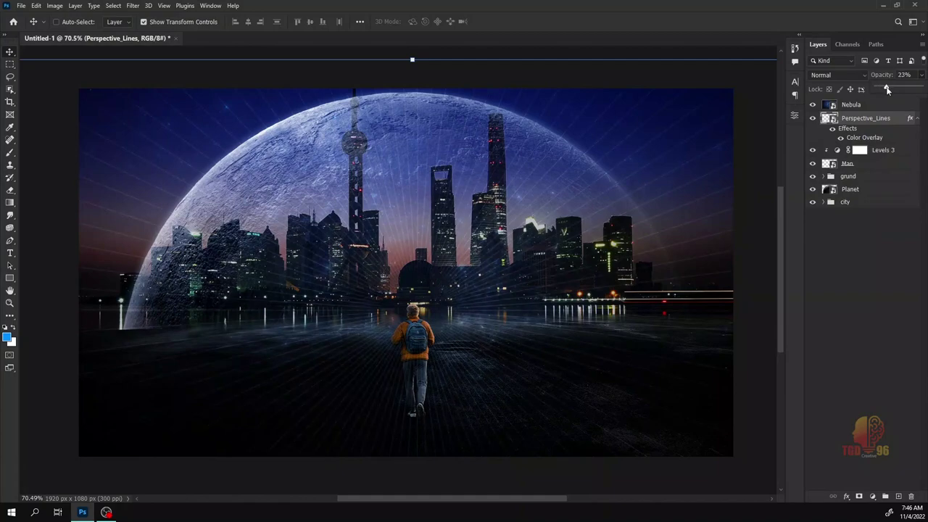
{"action": "scroll", "coordinate": [421, 373], "scroll_direction": "up", "scroll_amount": 2}
{"action": "scroll", "coordinate": [493, 391], "scroll_direction": "down", "scroll_amount": 3}
Place the Leaking_Mossy texture stretched from the top to the bottom of the canvas.
{"action": "left_click", "coordinate": [21, 5]}
{"action": "left_click", "coordinate": [44, 187]}
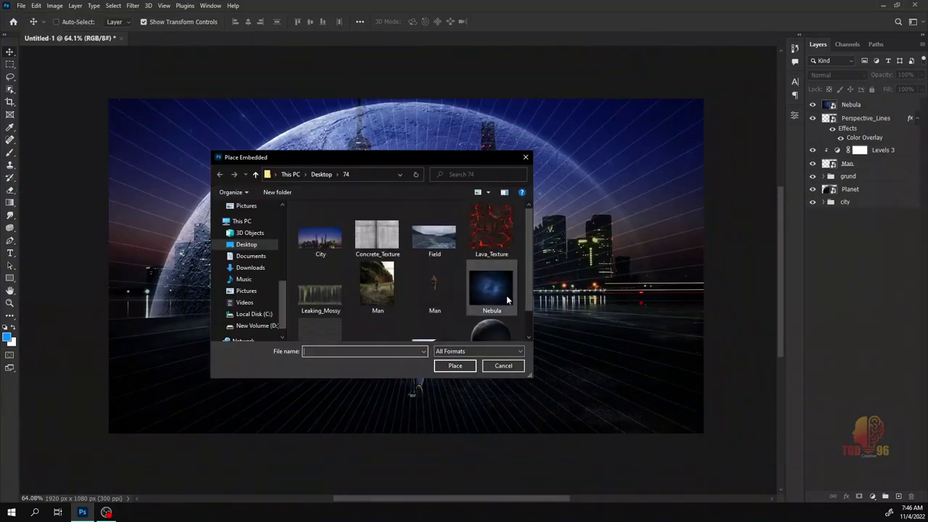
{"action": "double_click", "coordinate": [321, 290]}
{"action": "left_click_drag", "start_coordinate": [406, 172], "coordinate": [407, 94]}
{"action": "mouse_move", "coordinate": [406, 356]}
{"action": "left_mouse_down"}
{"action": "mouse_move", "coordinate": [406, 459]}
{"action": "mouse_move", "coordinate": [407, 436]}
{"action": "left_mouse_up"}
{"action": "left_click", "coordinate": [515, 22]}
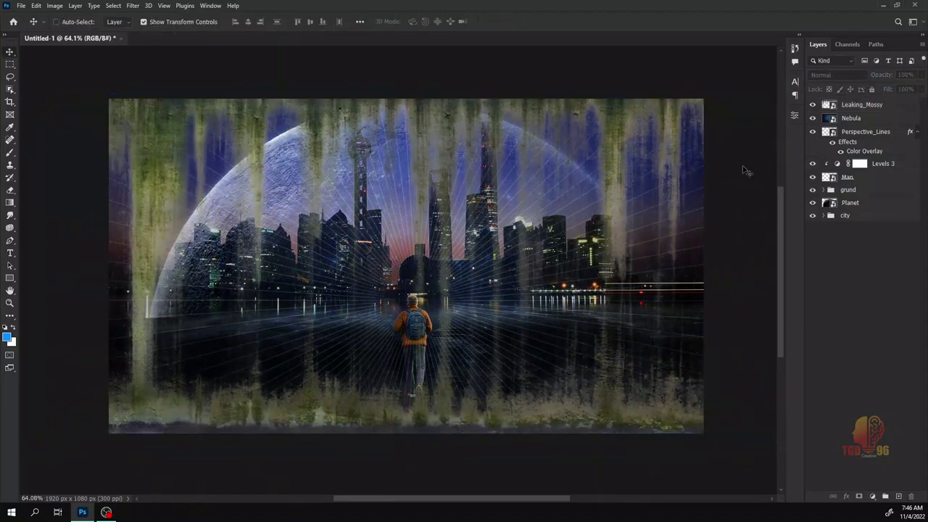
Change the Leaking_Mossy blend mode so it adds only faint streaks over the skyline.
{"action": "left_click", "coordinate": [838, 75]}
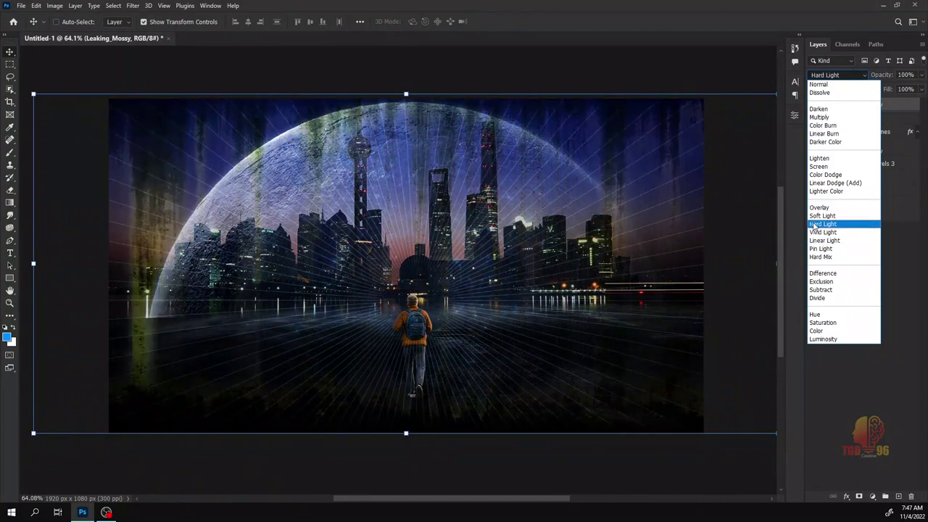
{"action": "left_click", "coordinate": [825, 175]}
{"action": "left_click", "coordinate": [816, 343]}
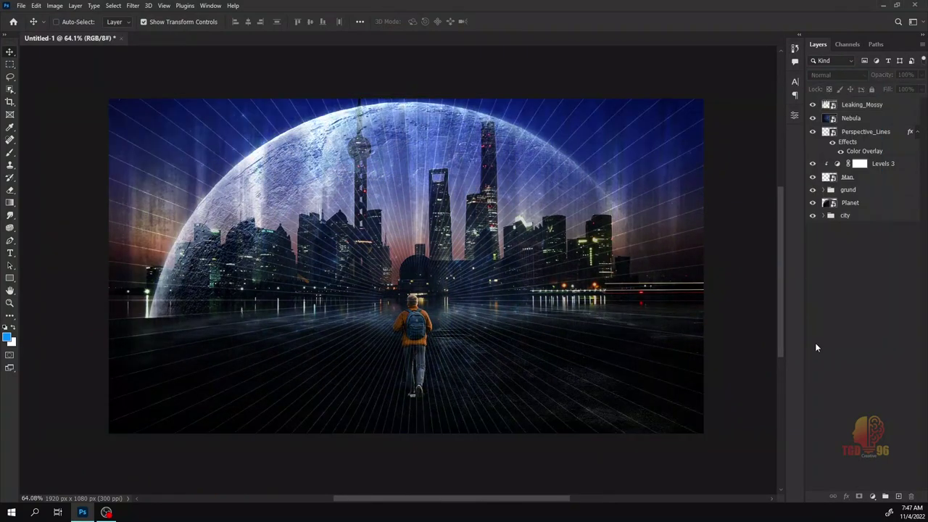
{"action": "scroll", "coordinate": [424, 338], "scroll_direction": "up", "scroll_amount": 1}
{"action": "left_click", "coordinate": [21, 5]}
{"action": "left_click", "coordinate": [44, 181]}
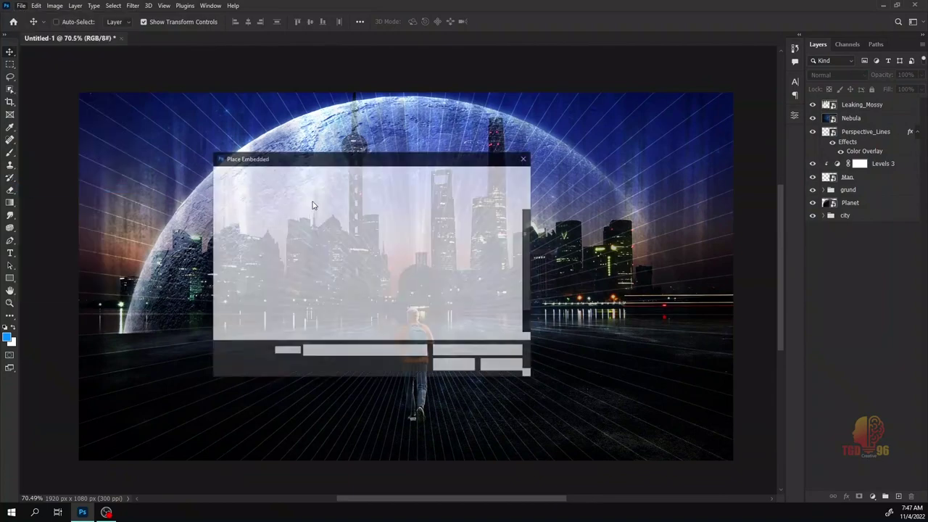
Place Concrete_Texture and scale it down toward the centre of the canvas.
{"action": "scroll", "coordinate": [424, 294], "scroll_direction": "up", "scroll_amount": 2}
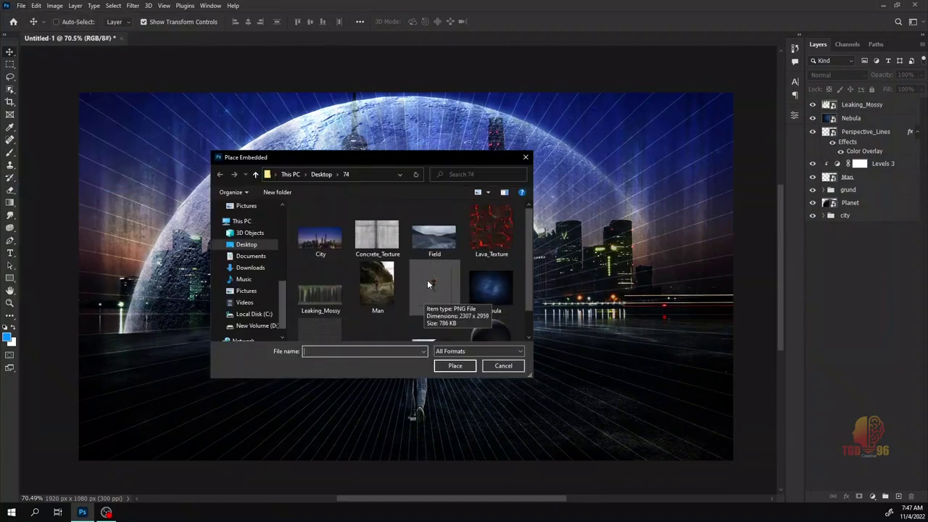
{"action": "double_click", "coordinate": [377, 239]}
{"action": "mouse_move", "coordinate": [405, 92]}
{"action": "left_mouse_down"}
{"action": "mouse_move", "coordinate": [405, 300]}
{"action": "mouse_move", "coordinate": [220, 314]}
{"action": "mouse_move", "coordinate": [192, 282]}
{"action": "left_mouse_up"}
{"action": "left_click", "coordinate": [516, 21]}
{"action": "right_click", "coordinate": [847, 106]}
{"action": "key", "text": "Escape"}
Distort the concrete into a perspective wall along the left side of the path.
{"action": "left_click_drag", "start_coordinate": [321, 369], "coordinate": [354, 328]}
{"action": "left_click_drag", "start_coordinate": [312, 281], "coordinate": [357, 286]}
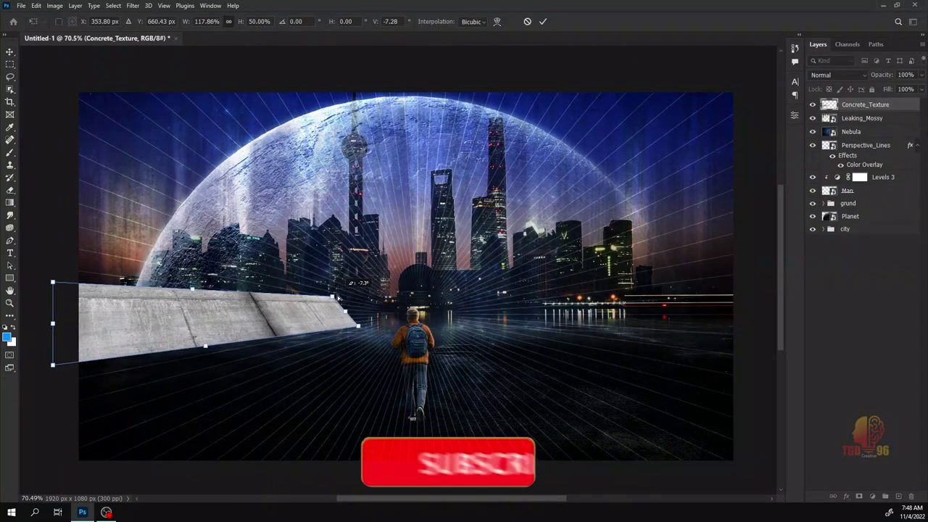
{"action": "left_click_drag", "start_coordinate": [52, 365], "coordinate": [66, 378]}
{"action": "left_click_drag", "start_coordinate": [361, 305], "coordinate": [376, 291]}
{"action": "left_click_drag", "start_coordinate": [154, 318], "coordinate": [170, 331]}
{"action": "key", "text": "Return"}
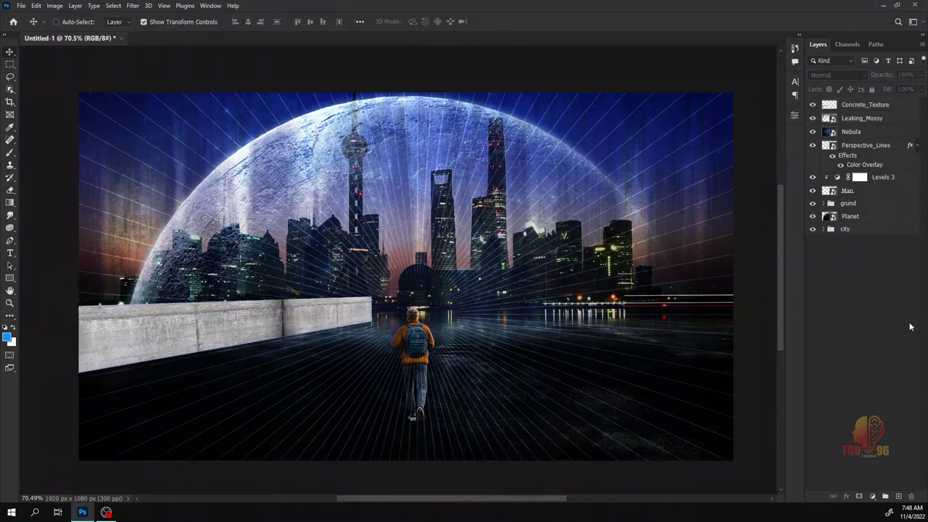
Duplicate the wall, flip the copy horizontally and move it to the right side.
{"action": "key", "text": "ctrl+j"}
{"action": "left_click_drag", "start_coordinate": [395, 261], "coordinate": [583, 264]}
{"action": "key", "text": "ctrl+t"}
{"action": "right_click", "coordinate": [433, 319]}
{"action": "left_click", "coordinate": [479, 306]}
{"action": "left_click_drag", "start_coordinate": [346, 303], "coordinate": [524, 321]}
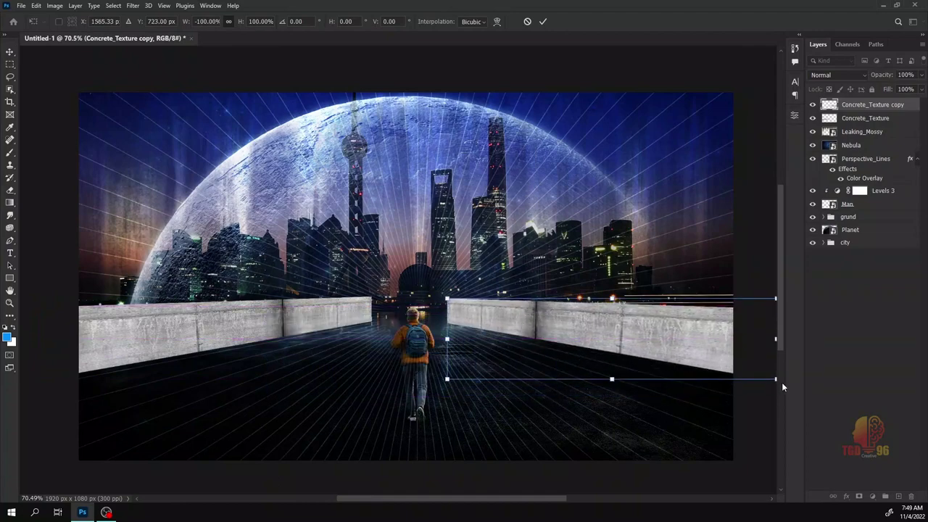
{"action": "scroll", "coordinate": [738, 389], "scroll_direction": "down", "scroll_amount": 2}
{"action": "key", "text": "Return"}
{"action": "scroll", "coordinate": [735, 392], "scroll_direction": "up", "scroll_amount": 3}
{"action": "left_click", "coordinate": [865, 118], "text": "shift"}
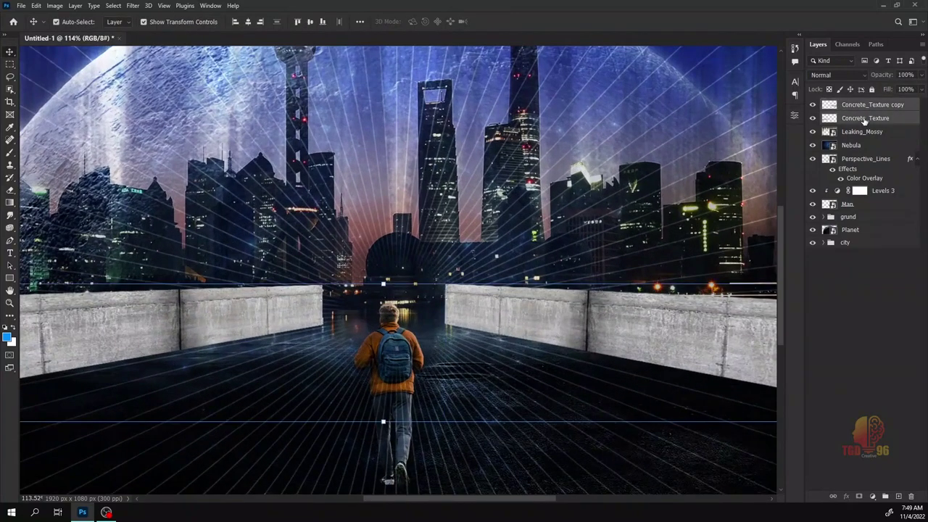
Group the two walls and brush away the right wall's inner end on the mask.
{"action": "key", "text": "ctrl+g"}
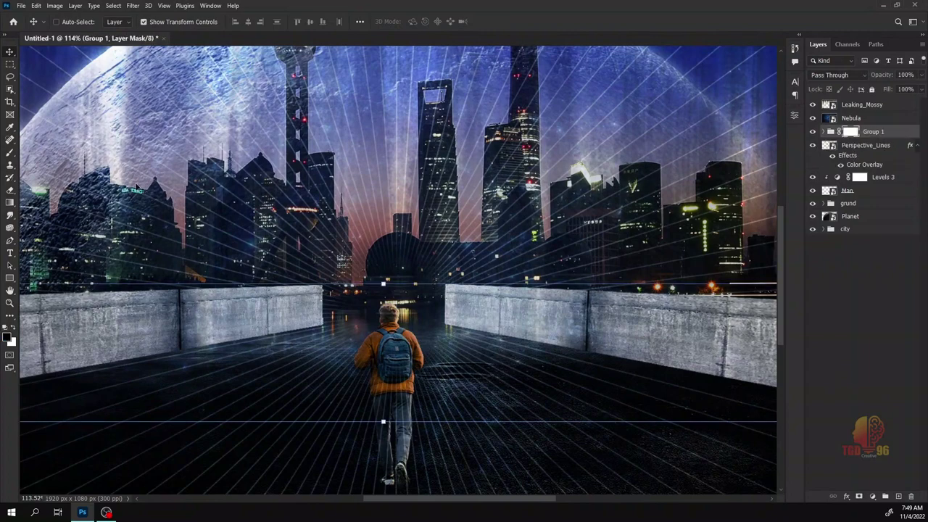
{"action": "key", "text": "b"}
{"action": "scroll", "coordinate": [327, 316], "scroll_direction": "up", "scroll_amount": 3}
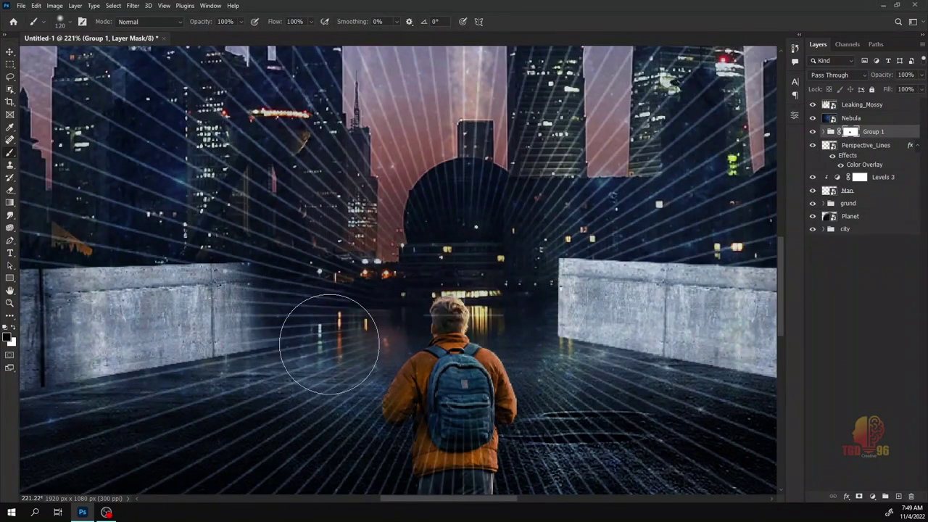
{"action": "left_click_drag", "start_coordinate": [547, 252], "coordinate": [539, 246]}
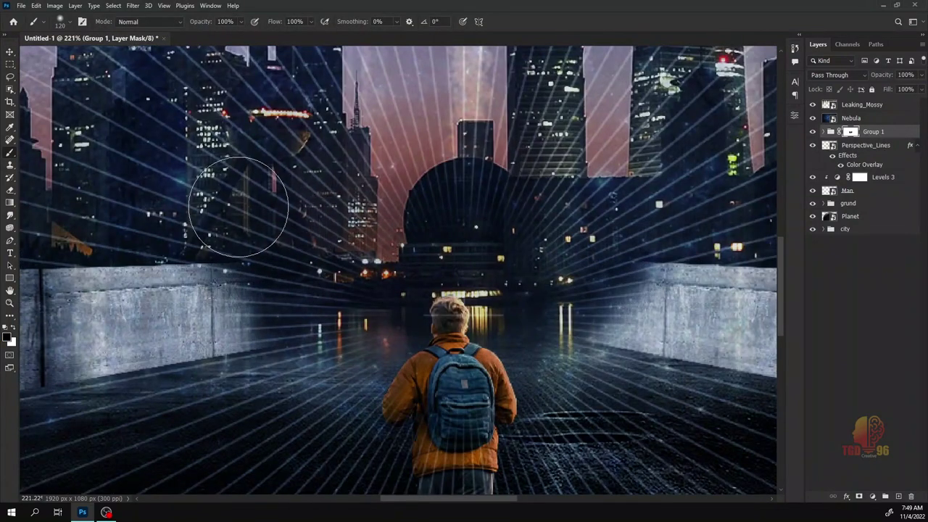
{"action": "scroll", "coordinate": [491, 379], "scroll_direction": "down", "scroll_amount": 5}
{"action": "scroll", "coordinate": [410, 342], "scroll_direction": "up", "scroll_amount": 5}
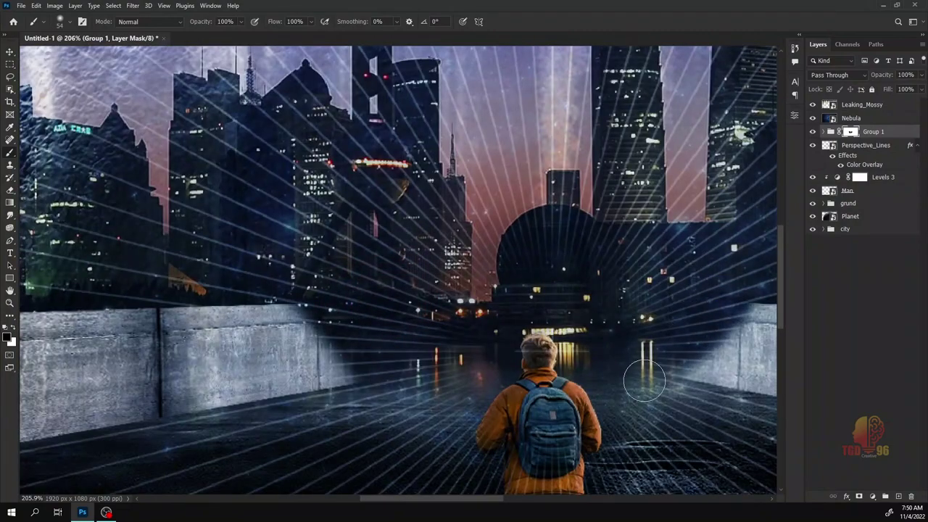
{"action": "scroll", "coordinate": [657, 370], "scroll_direction": "down", "scroll_amount": 5}
{"action": "scroll", "coordinate": [385, 330], "scroll_direction": "up", "scroll_amount": 4}
{"action": "scroll", "coordinate": [689, 354], "scroll_direction": "down", "scroll_amount": 4}
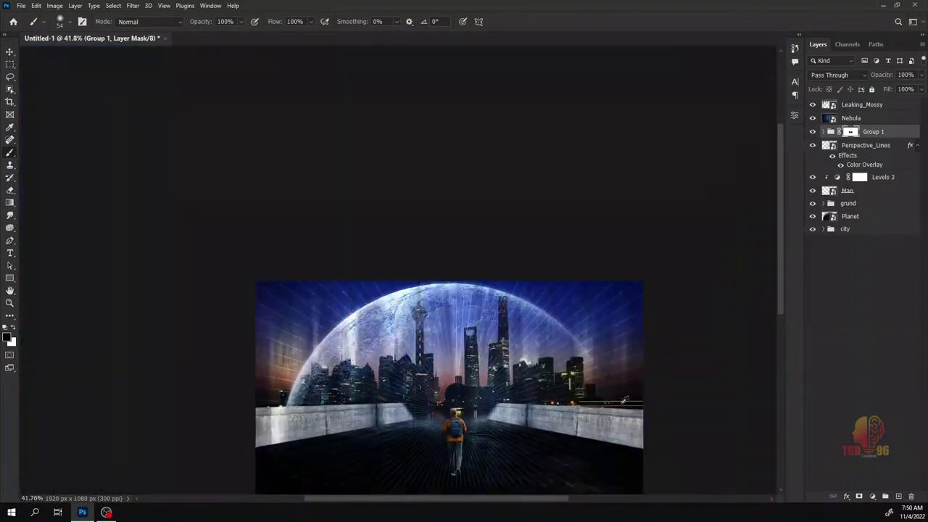
{"action": "scroll", "coordinate": [523, 437], "scroll_direction": "up", "scroll_amount": 2}
{"action": "scroll", "coordinate": [593, 447], "scroll_direction": "down", "scroll_amount": 2}
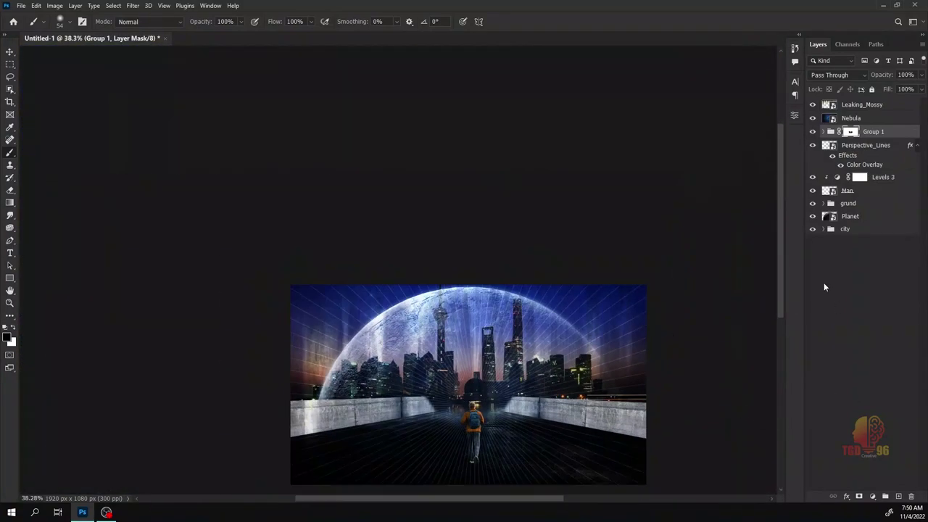
{"action": "scroll", "coordinate": [414, 376], "scroll_direction": "up", "scroll_amount": 3}
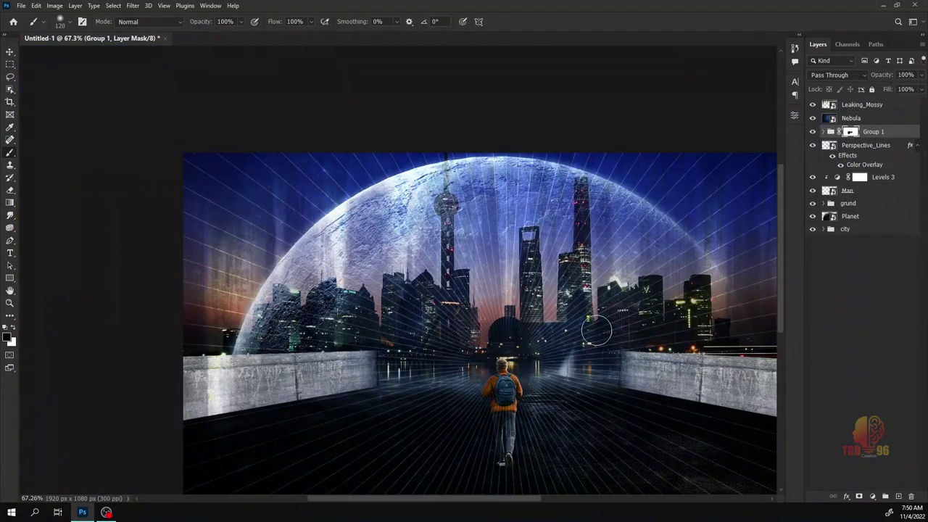
{"action": "scroll", "coordinate": [607, 310], "scroll_direction": "down", "scroll_amount": 3}
{"action": "scroll", "coordinate": [508, 384], "scroll_direction": "up", "scroll_amount": 4}
{"action": "scroll", "coordinate": [582, 444], "scroll_direction": "down", "scroll_amount": 4}
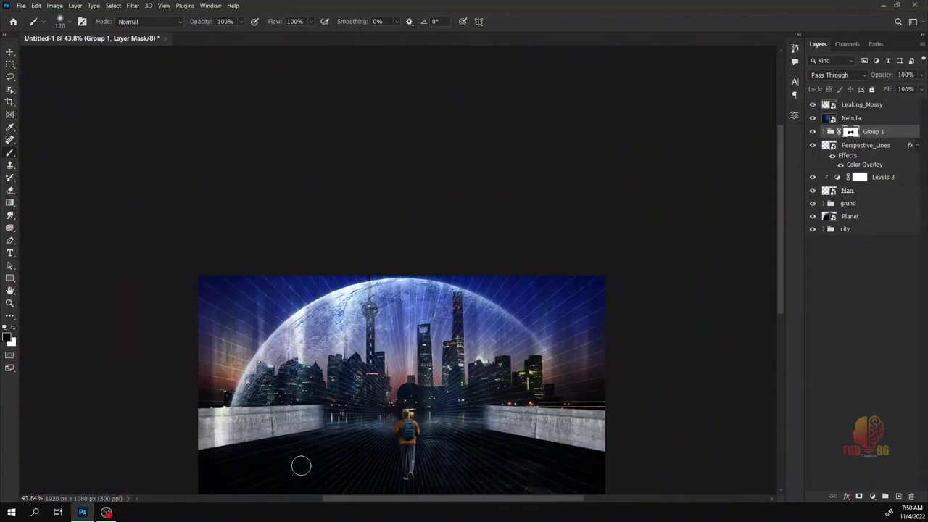
{"action": "scroll", "coordinate": [531, 440], "scroll_direction": "up", "scroll_amount": 2}
Select the Leaking_Mossy layer and place the Lava_Texture image.
{"action": "left_click", "coordinate": [829, 122]}
{"action": "scroll", "coordinate": [506, 375], "scroll_direction": "down", "scroll_amount": 1}
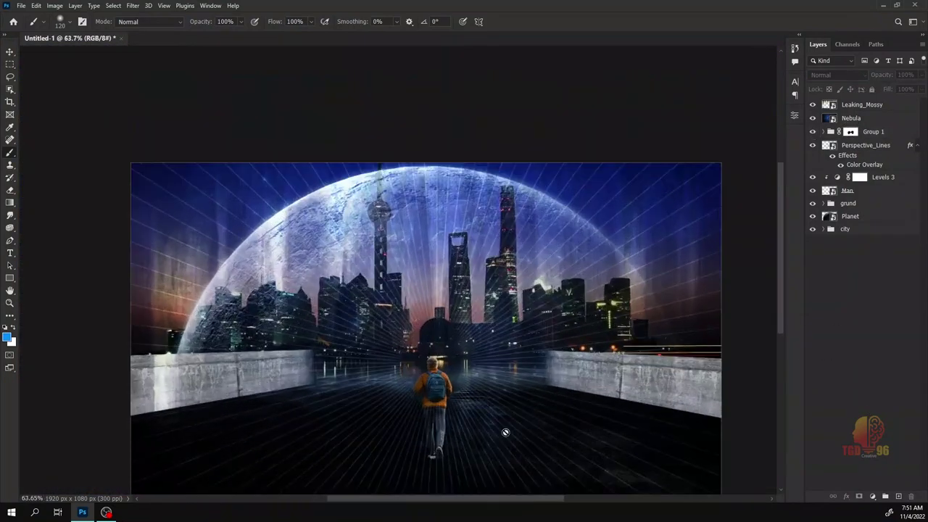
{"action": "left_click", "coordinate": [853, 105]}
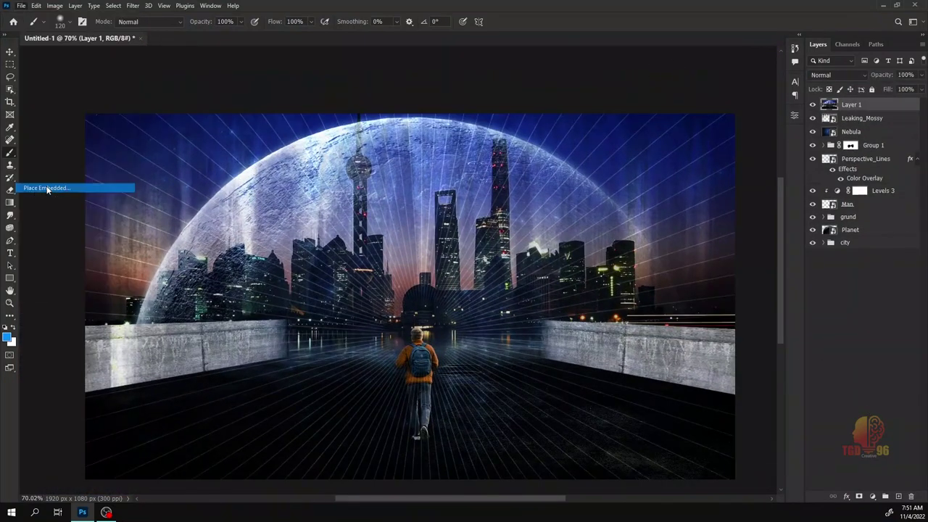
{"action": "left_click", "coordinate": [450, 364]}
Resize and position the lava texture near the bottom, flattening it into a floor plane.
{"action": "left_click_drag", "start_coordinate": [228, 114], "coordinate": [379, 383]}
{"action": "left_click_drag", "start_coordinate": [406, 435], "coordinate": [340, 418]}
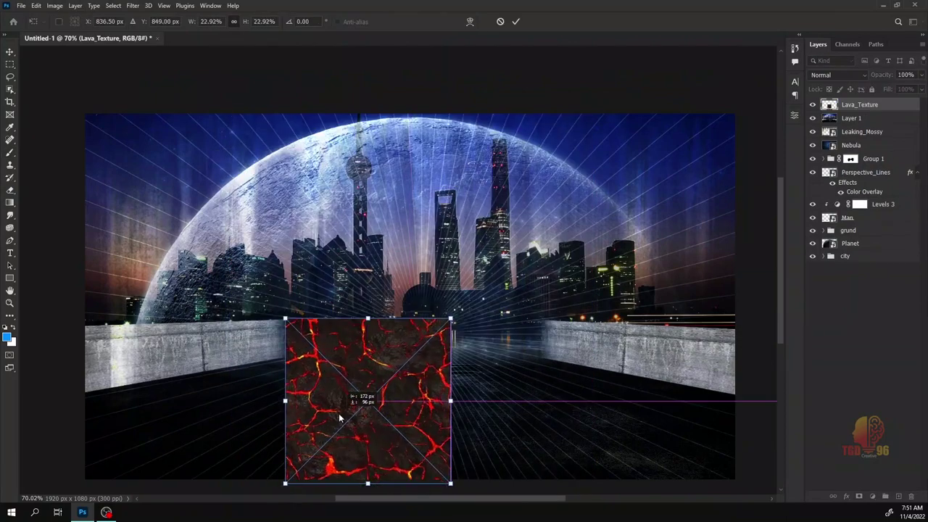
{"action": "scroll", "coordinate": [339, 418], "scroll_direction": "down", "scroll_amount": 1}
{"action": "left_click_drag", "start_coordinate": [451, 295], "coordinate": [538, 334]}
{"action": "left_click_drag", "start_coordinate": [285, 295], "coordinate": [287, 333]}
{"action": "left_click_drag", "start_coordinate": [285, 460], "coordinate": [22, 379]}
{"action": "left_click_drag", "start_coordinate": [427, 468], "coordinate": [773, 380]}
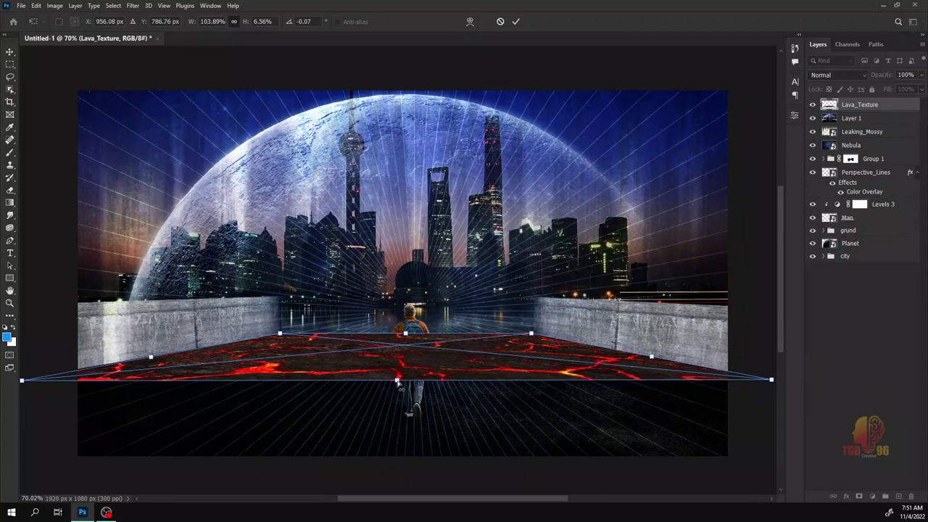
{"action": "left_click_drag", "start_coordinate": [397, 382], "coordinate": [395, 485]}
{"action": "scroll", "coordinate": [398, 427], "scroll_direction": "down", "scroll_amount": 3}
Pull the lava floor's near corners and bottom edge outward to cover the walkway.
{"action": "left_click_drag", "start_coordinate": [138, 470], "coordinate": [35, 416]}
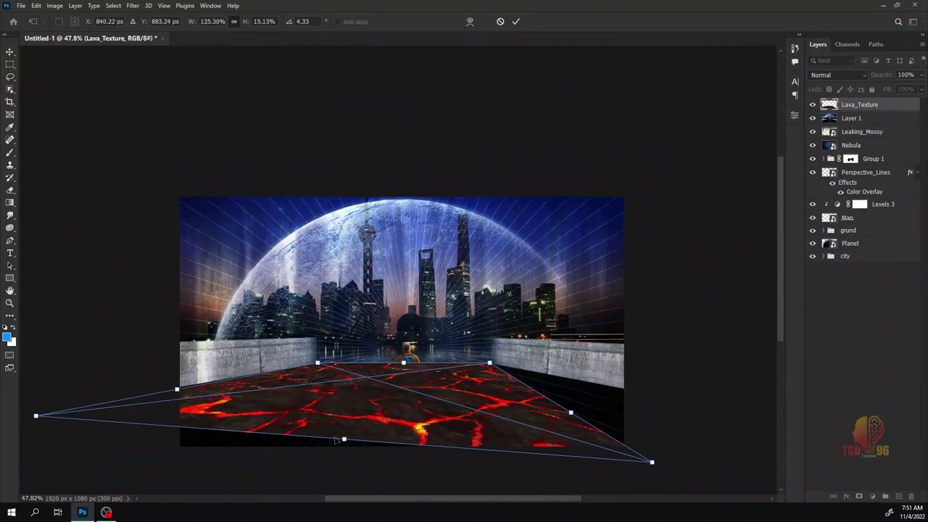
{"action": "left_click_drag", "start_coordinate": [337, 439], "coordinate": [334, 456]}
{"action": "scroll", "coordinate": [334, 456], "scroll_direction": "down", "scroll_amount": 2}
{"action": "left_click_drag", "start_coordinate": [661, 470], "coordinate": [740, 421]}
{"action": "left_click_drag", "start_coordinate": [421, 418], "coordinate": [425, 428]}
{"action": "scroll", "coordinate": [291, 363], "scroll_direction": "up", "scroll_amount": 5}
{"action": "left_click_drag", "start_coordinate": [133, 413], "coordinate": [174, 414]}
{"action": "scroll", "coordinate": [314, 466], "scroll_direction": "down", "scroll_amount": 2}
Line the lava's far corners up with the walls and commit the perspective warp.
{"action": "left_click_drag", "start_coordinate": [42, 465], "coordinate": [25, 448]}
{"action": "left_click_drag", "start_coordinate": [444, 467], "coordinate": [457, 473]}
{"action": "mouse_move", "coordinate": [620, 382]}
{"action": "left_mouse_down"}
{"action": "mouse_move", "coordinate": [541, 399]}
{"action": "mouse_move", "coordinate": [536, 384]}
{"action": "left_mouse_up"}
{"action": "left_click_drag", "start_coordinate": [331, 385], "coordinate": [352, 383]}
{"action": "scroll", "coordinate": [376, 440], "scroll_direction": "down", "scroll_amount": 3}
{"action": "left_click_drag", "start_coordinate": [715, 476], "coordinate": [726, 480]}
{"action": "key", "text": "Return"}
Move Lava_Texture below Man, set its blend mode, and turn its cracks blue with Hue -129.
{"action": "key", "text": "b"}
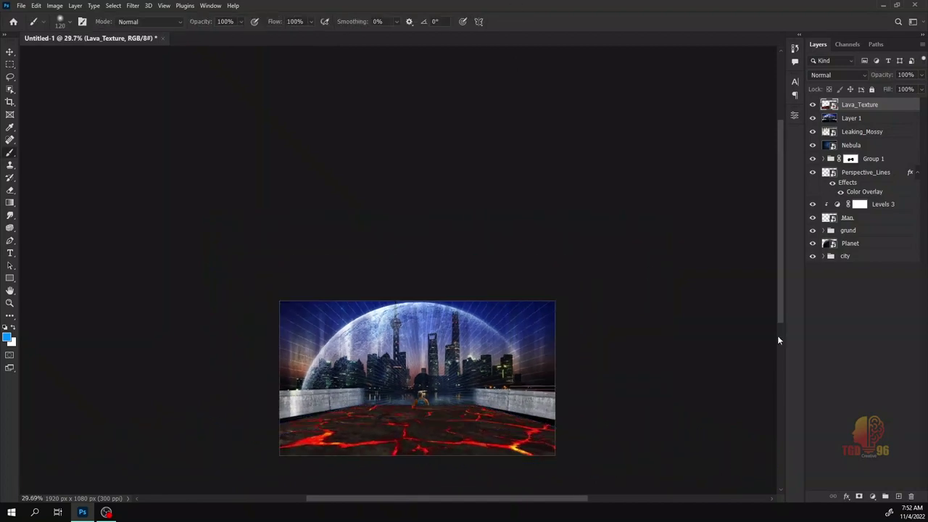
{"action": "key", "text": "ctrl+0"}
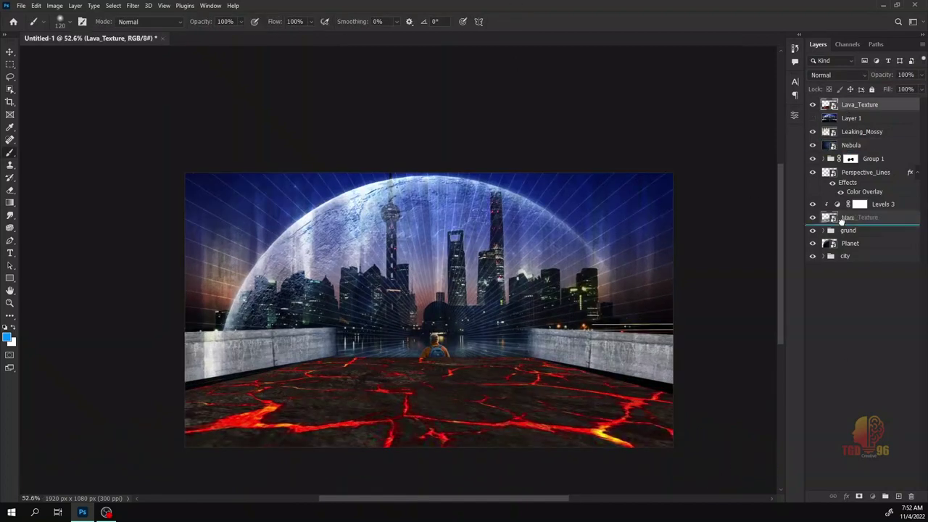
{"action": "left_click_drag", "start_coordinate": [845, 147], "coordinate": [845, 223]}
{"action": "left_click", "coordinate": [856, 219]}
{"action": "left_click", "coordinate": [838, 75]}
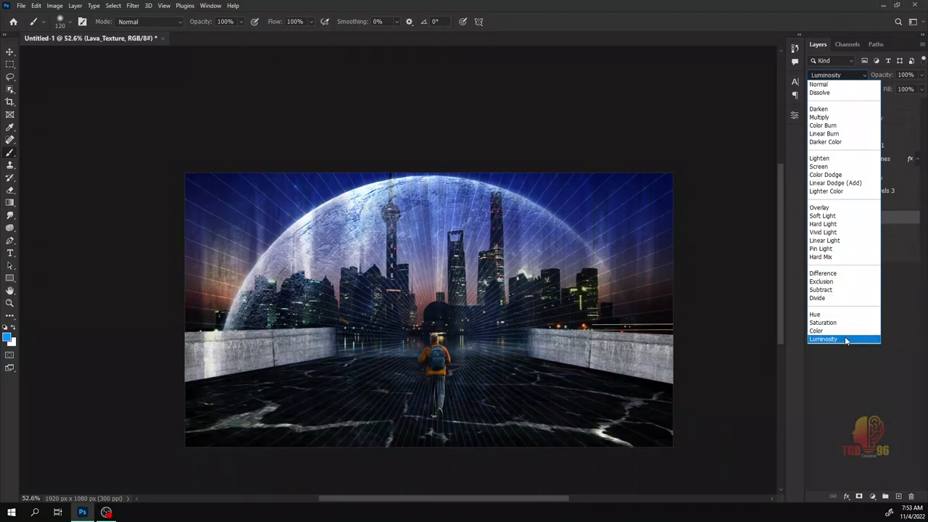
{"action": "left_click", "coordinate": [872, 496]}
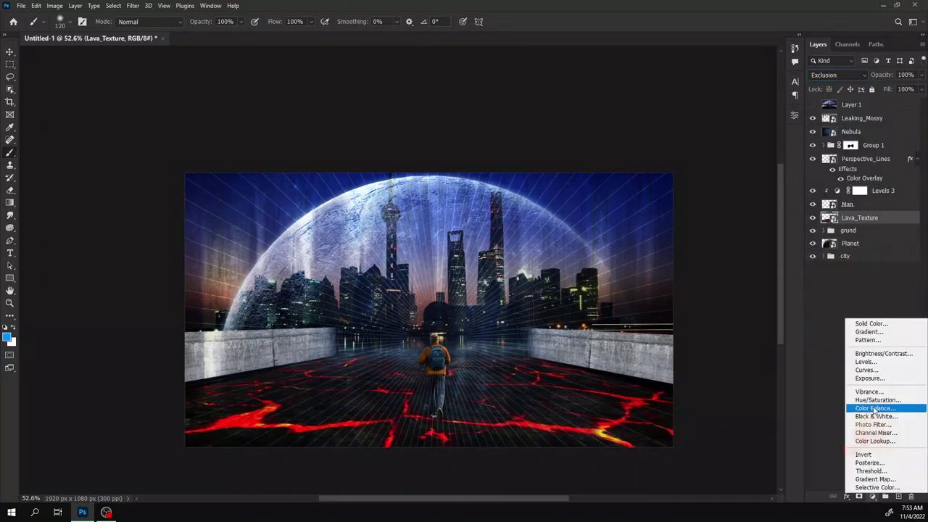
{"action": "left_click", "coordinate": [834, 389]}
{"action": "left_click_drag", "start_coordinate": [710, 183], "coordinate": [666, 182]}
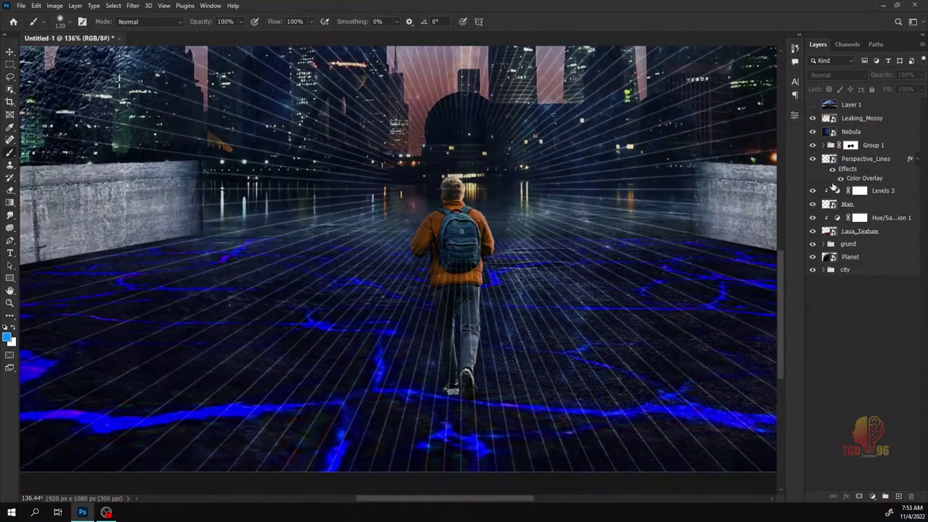
Add a Hue/Saturation clipped to the man, Saturation +29, with its mask inverted.
{"action": "left_click", "coordinate": [883, 190]}
{"action": "left_click", "coordinate": [872, 496]}
{"action": "left_click", "coordinate": [834, 390]}
{"action": "key", "text": "ctrl+alt+g"}
{"action": "mouse_move", "coordinate": [712, 183]}
{"action": "left_mouse_down"}
{"action": "mouse_move", "coordinate": [735, 184]}
{"action": "mouse_move", "coordinate": [654, 185]}
{"action": "left_mouse_up"}
{"action": "mouse_move", "coordinate": [712, 205]}
{"action": "left_mouse_down"}
{"action": "mouse_move", "coordinate": [731, 204]}
{"action": "mouse_move", "coordinate": [690, 203]}
{"action": "mouse_move", "coordinate": [723, 183]}
{"action": "left_mouse_up"}
{"action": "left_click", "coordinate": [795, 115]}
{"action": "key", "text": "ctrl+i"}
{"action": "left_click", "coordinate": [148, 21]}
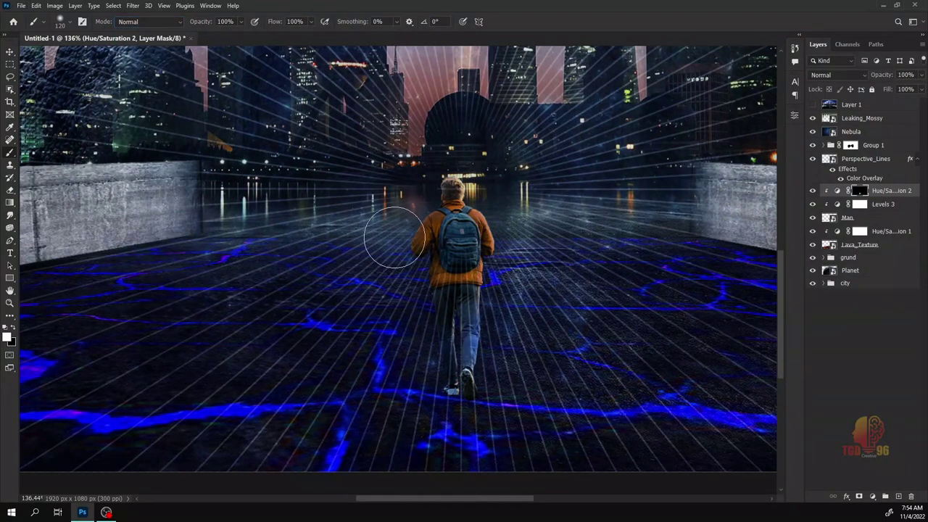
Add a new layer clipped to the adjustment below it.
{"action": "scroll", "coordinate": [514, 222], "scroll_direction": "up", "scroll_amount": 5}
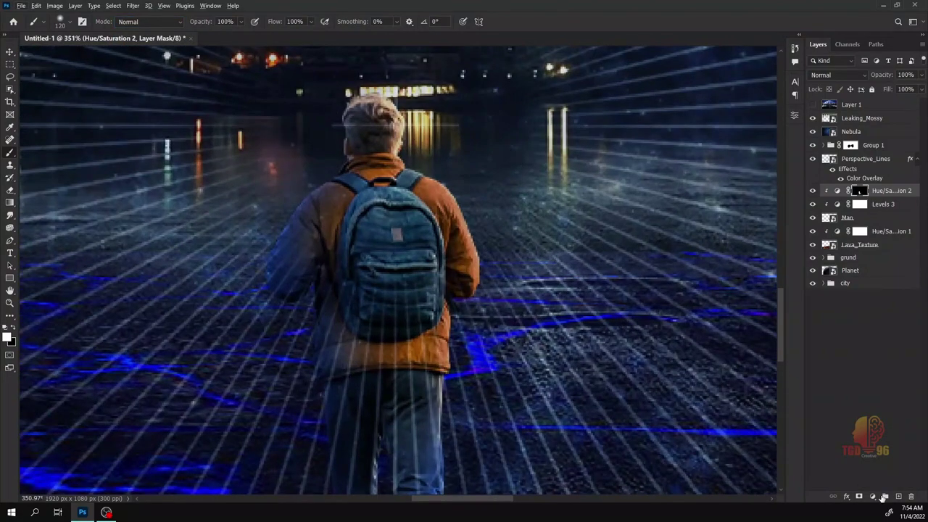
{"action": "left_click", "coordinate": [885, 497]}
{"action": "right_click", "coordinate": [845, 190]}
{"action": "left_click", "coordinate": [769, 276]}
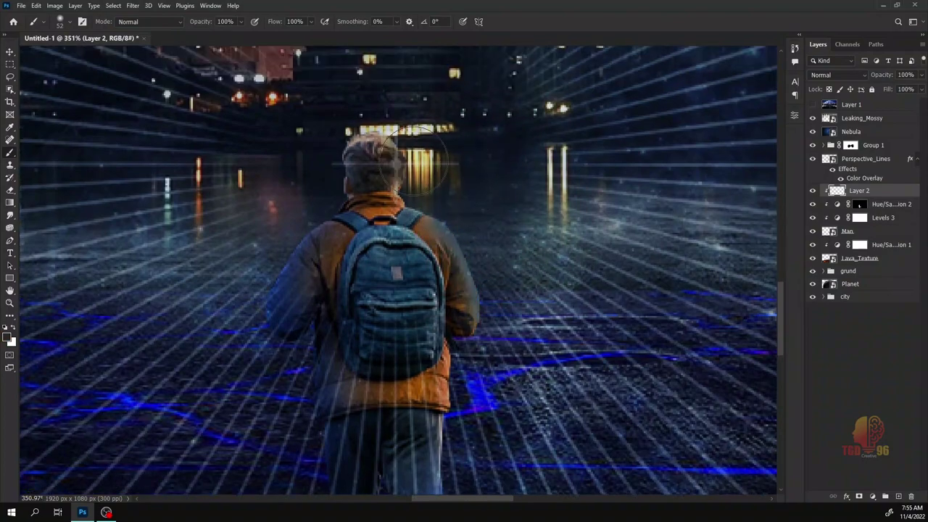
{"action": "scroll", "coordinate": [500, 185], "scroll_direction": "up", "scroll_amount": 5}
{"action": "scroll", "coordinate": [435, 261], "scroll_direction": "down", "scroll_amount": 10}
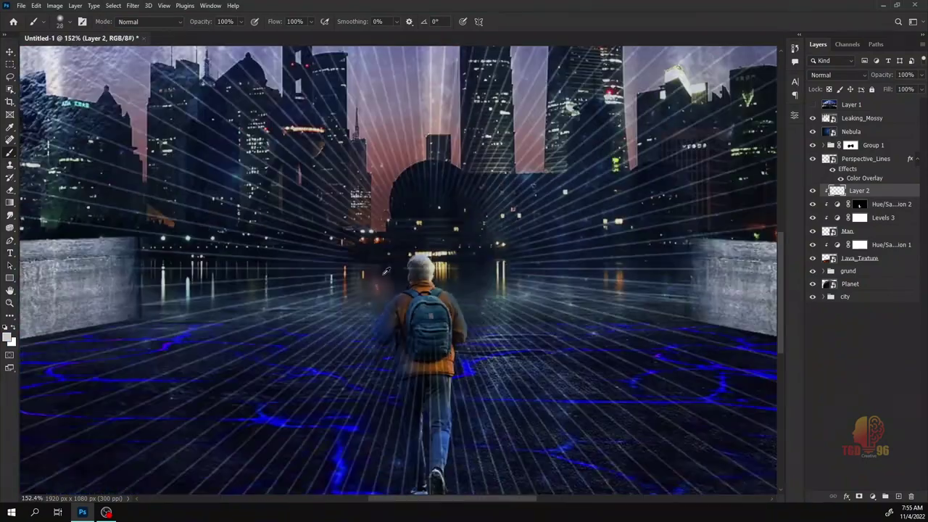
{"action": "scroll", "coordinate": [435, 261], "scroll_direction": "down", "scroll_amount": 4}
{"action": "left_click", "coordinate": [837, 75]}
Lower Lava_Texture's opacity to 61%, hide the perspective lines and select merged Layer 3.
{"action": "left_click", "coordinate": [824, 232]}
{"action": "left_click", "coordinate": [859, 258]}
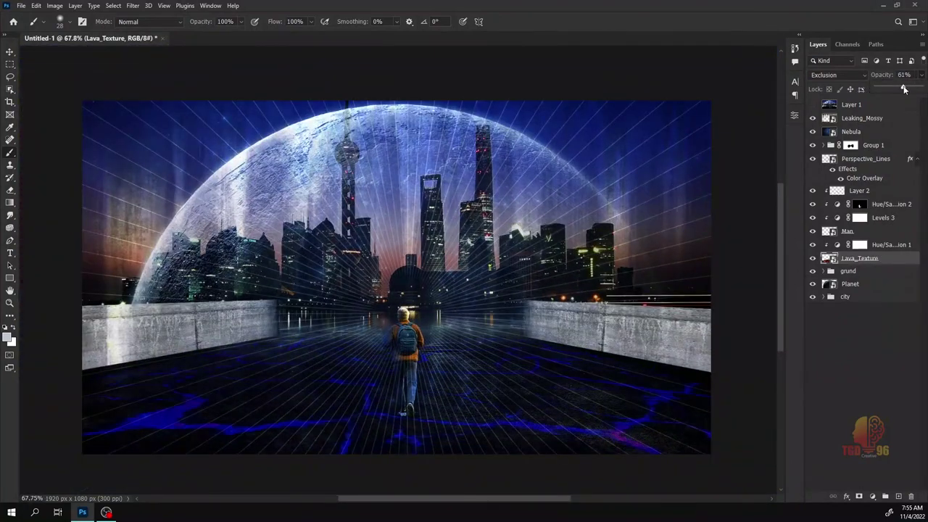
{"action": "left_click", "coordinate": [902, 326]}
{"action": "left_click", "coordinate": [812, 159]}
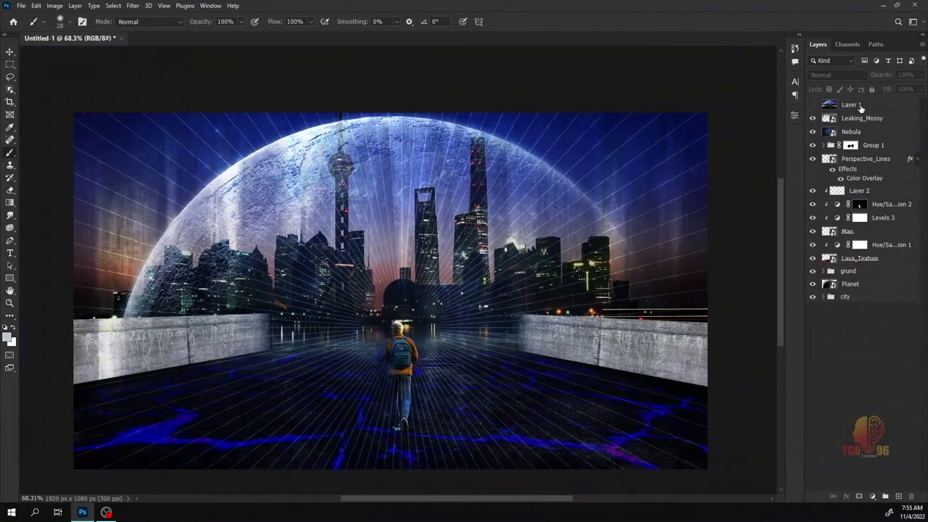
{"action": "left_click", "coordinate": [843, 109]}
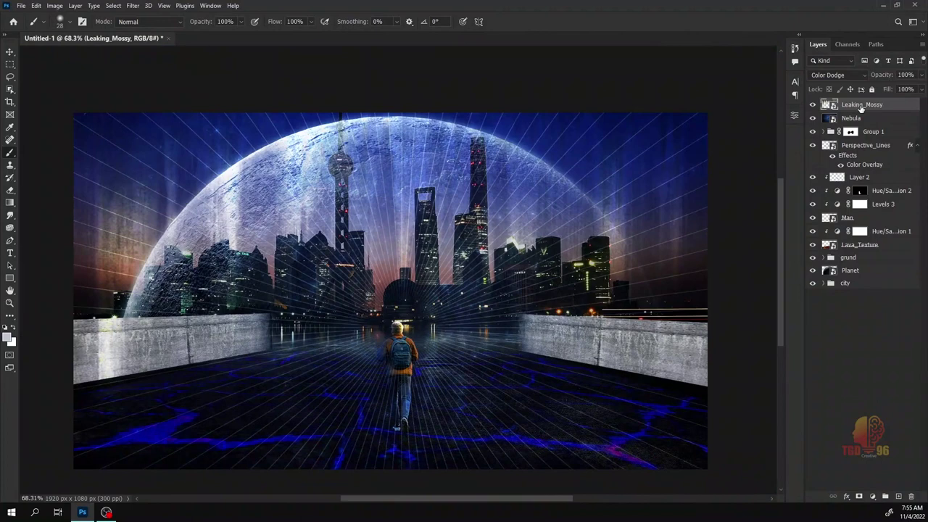
{"action": "left_click", "coordinate": [844, 109]}
{"action": "left_click", "coordinate": [133, 5]}
Camera Raw on Layer 3: Texture +70, Clarity +34, Saturation +21, Sharpening 123, Noise Reduction 69.
{"action": "left_click", "coordinate": [167, 75]}
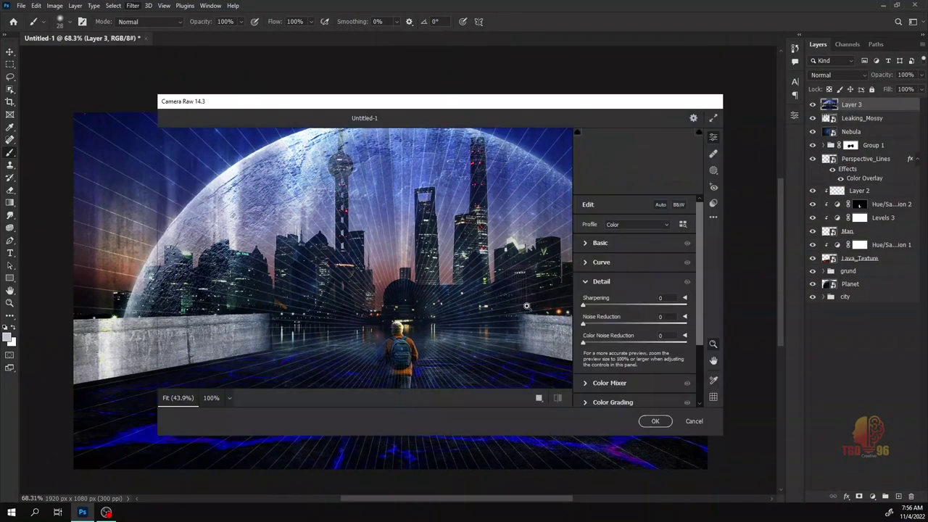
{"action": "left_click", "coordinate": [585, 243]}
{"action": "scroll", "coordinate": [618, 334], "scroll_direction": "down", "scroll_amount": 3}
{"action": "left_click_drag", "start_coordinate": [634, 333], "coordinate": [652, 335]}
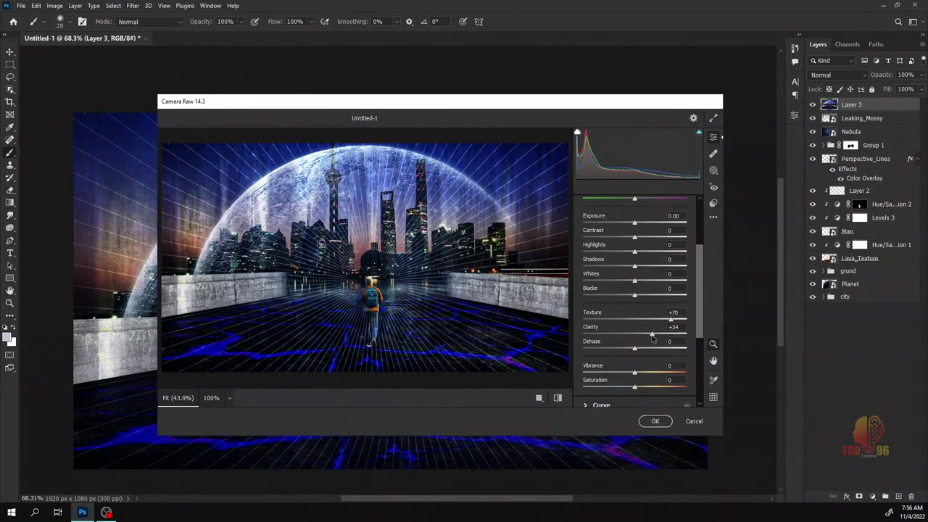
{"action": "scroll", "coordinate": [631, 348], "scroll_direction": "down", "scroll_amount": 2}
{"action": "scroll", "coordinate": [624, 327], "scroll_direction": "down", "scroll_amount": 2}
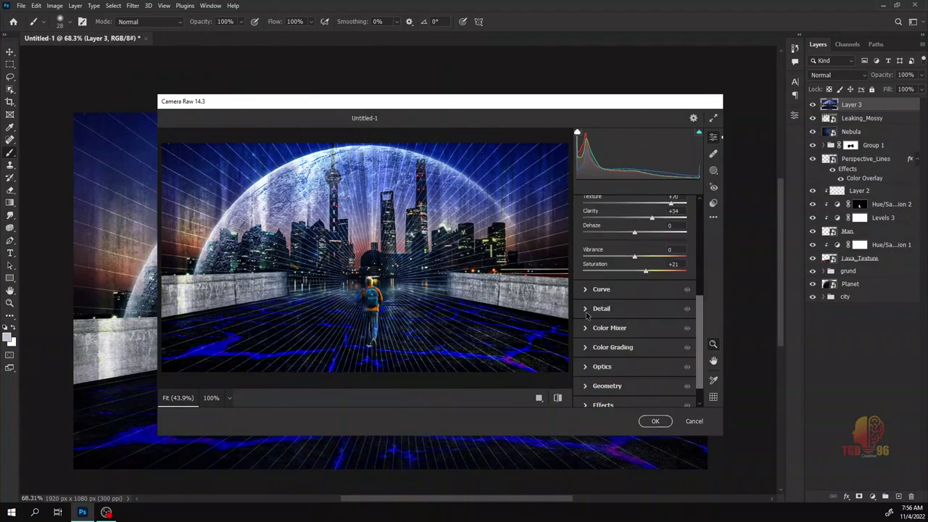
{"action": "left_click", "coordinate": [586, 308]}
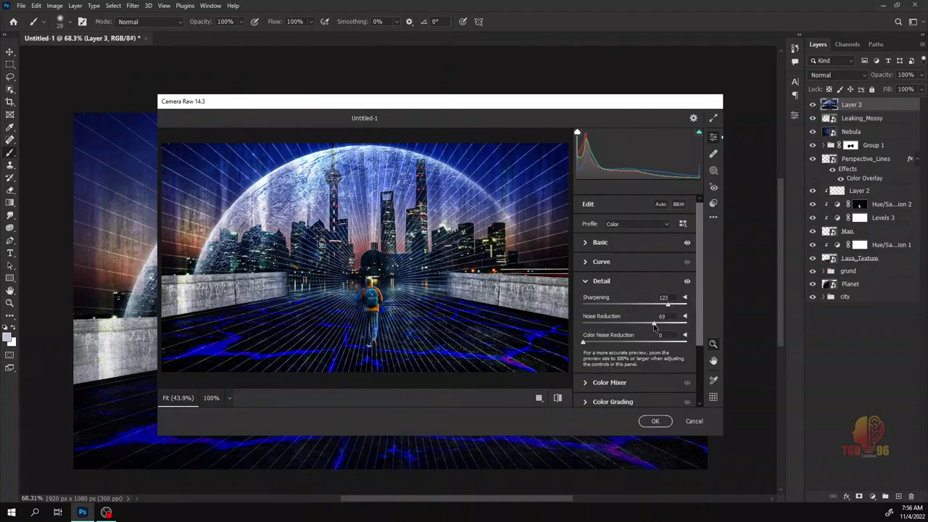
{"action": "left_click", "coordinate": [661, 427]}
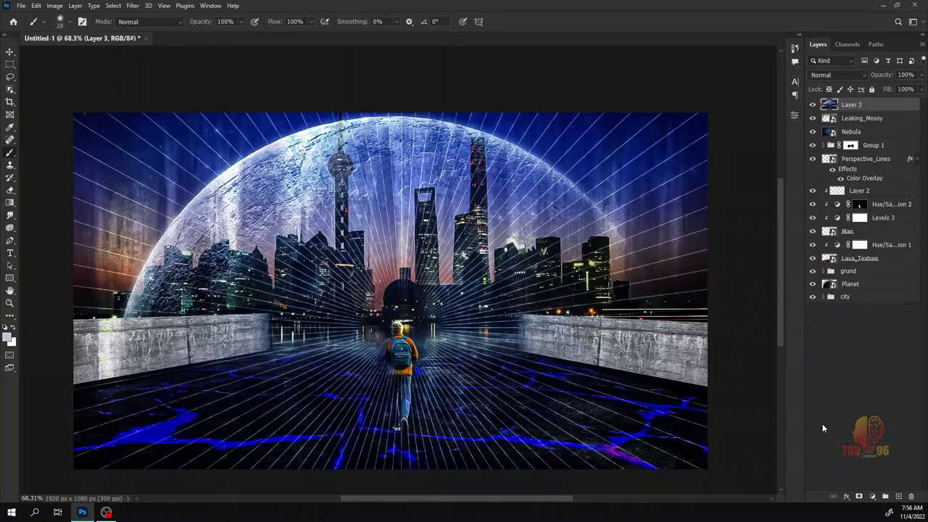
{"action": "scroll", "coordinate": [726, 406], "scroll_direction": "down", "scroll_amount": 5}
{"action": "scroll", "coordinate": [508, 363], "scroll_direction": "up", "scroll_amount": 4}
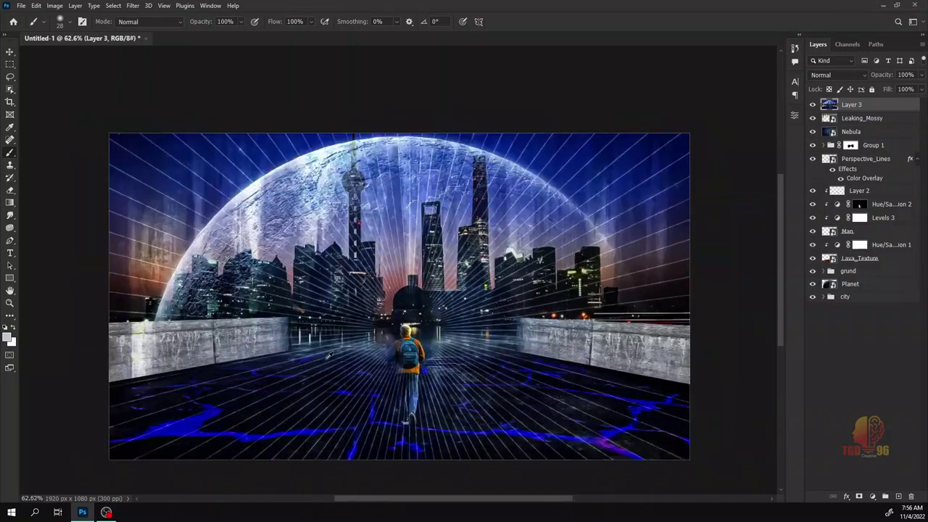
Delete Layer 3 and paint dark shadow along the wall bases on Group 1's mask.
{"action": "scroll", "coordinate": [329, 355], "scroll_direction": "up", "scroll_amount": 1}
{"action": "key", "text": "Delete"}
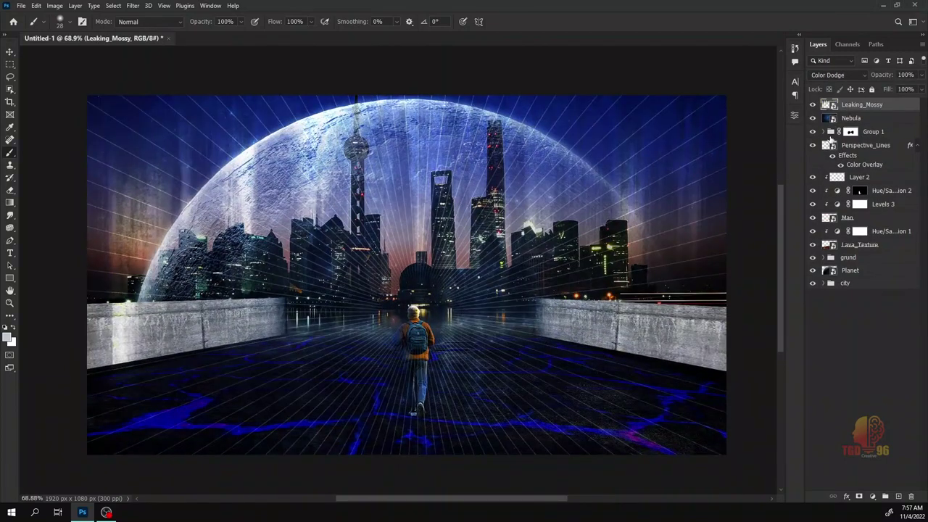
{"action": "left_click", "coordinate": [850, 131]}
{"action": "scroll", "coordinate": [484, 274], "scroll_direction": "up", "scroll_amount": 5}
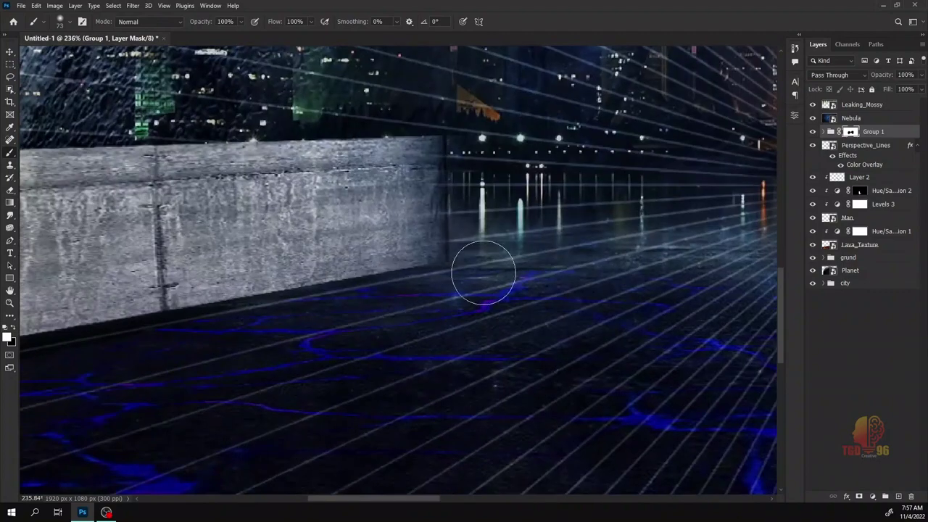
{"action": "mouse_move", "coordinate": [434, 274]}
{"action": "left_mouse_down"}
{"action": "mouse_move", "coordinate": [87, 331]}
{"action": "mouse_move", "coordinate": [197, 331]}
{"action": "mouse_move", "coordinate": [109, 356]}
{"action": "mouse_move", "coordinate": [192, 327]}
{"action": "left_mouse_up"}
{"action": "scroll", "coordinate": [192, 326], "scroll_direction": "down", "scroll_amount": 8}
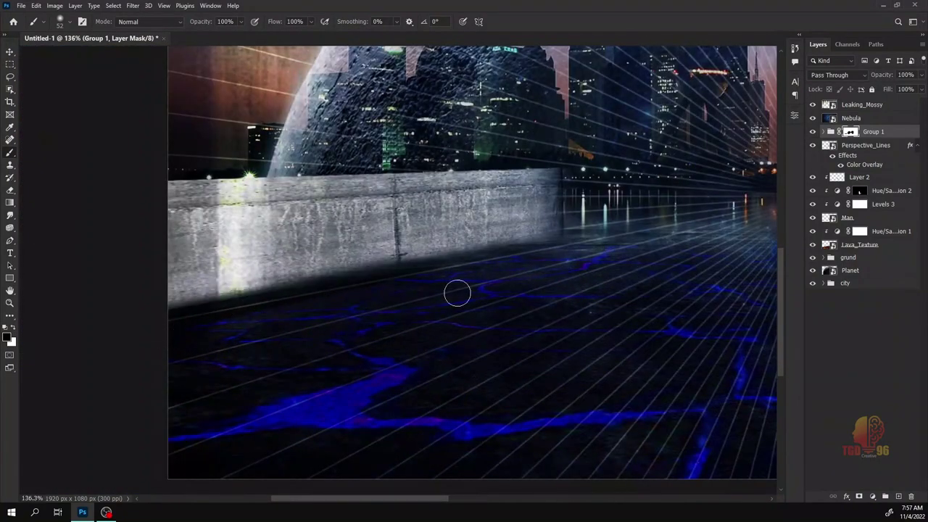
{"action": "scroll", "coordinate": [164, 322], "scroll_direction": "down", "scroll_amount": 5}
{"action": "scroll", "coordinate": [552, 305], "scroll_direction": "up", "scroll_amount": 1}
{"action": "scroll", "coordinate": [544, 308], "scroll_direction": "up", "scroll_amount": 2}
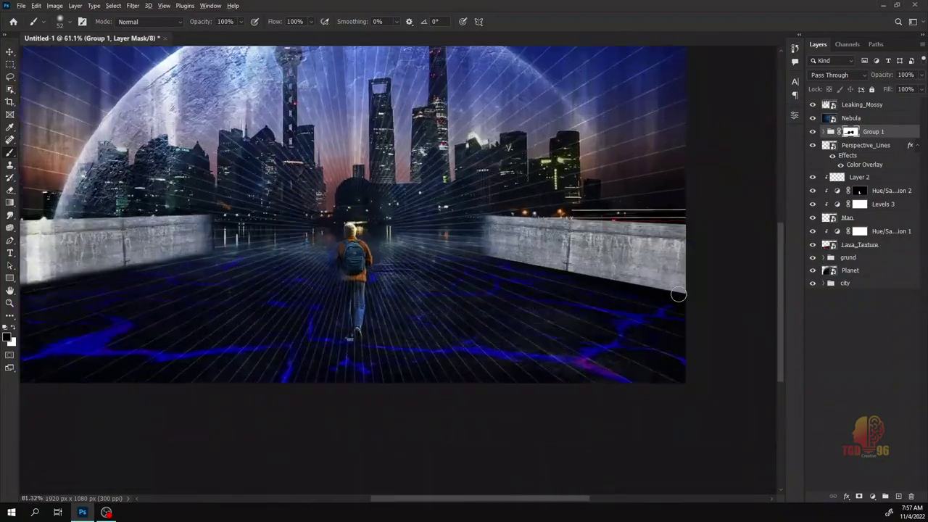
{"action": "scroll", "coordinate": [529, 317], "scroll_direction": "down", "scroll_amount": 2}
{"action": "scroll", "coordinate": [609, 312], "scroll_direction": "up", "scroll_amount": 4}
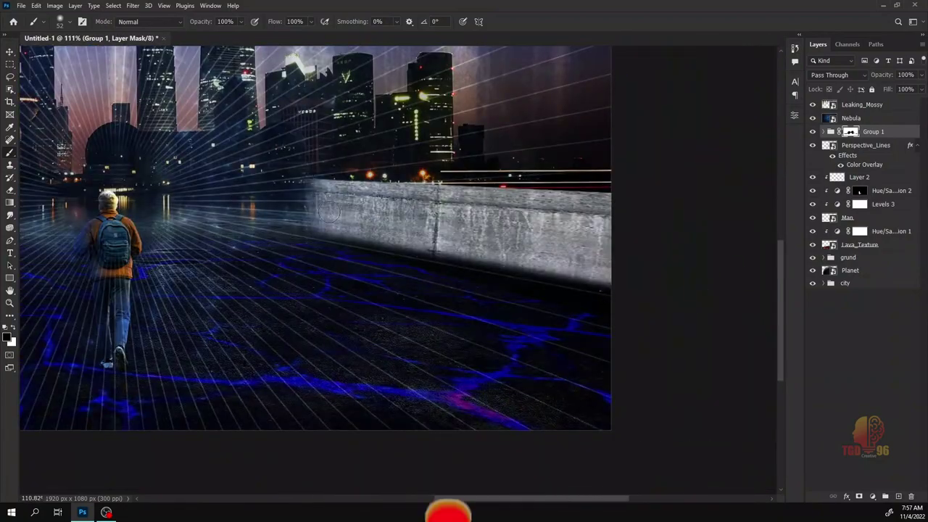
{"action": "scroll", "coordinate": [613, 310], "scroll_direction": "down", "scroll_amount": 3}
{"action": "scroll", "coordinate": [483, 300], "scroll_direction": "up", "scroll_amount": 1}
{"action": "scroll", "coordinate": [483, 300], "scroll_direction": "down", "scroll_amount": 2}
Stamp the visible scene, reapply the last filter, and hide Layer 3 and Perspective_Lines.
{"action": "key", "text": "ctrl+shift+alt+e"}
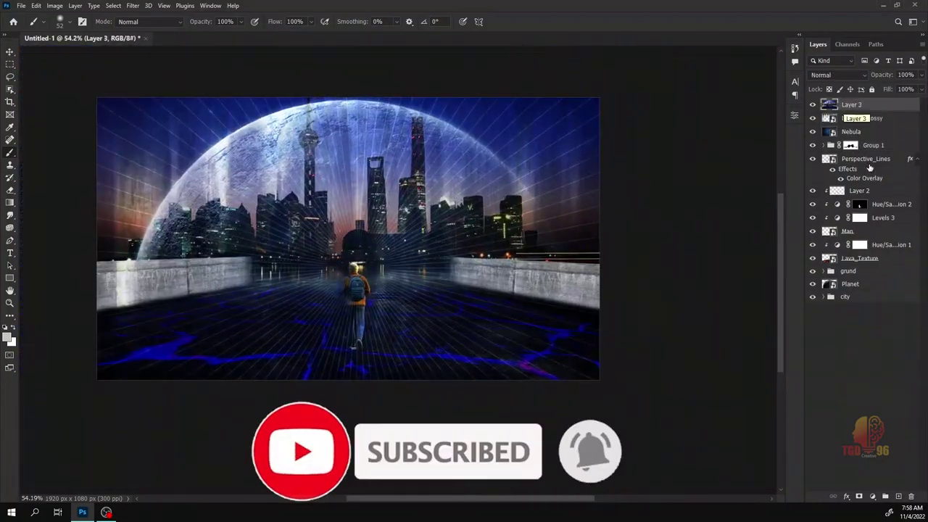
{"action": "left_click", "coordinate": [133, 5]}
{"action": "scroll", "coordinate": [273, 170], "scroll_direction": "up", "scroll_amount": 2}
{"action": "left_click", "coordinate": [813, 105]}
{"action": "left_click", "coordinate": [812, 158]}
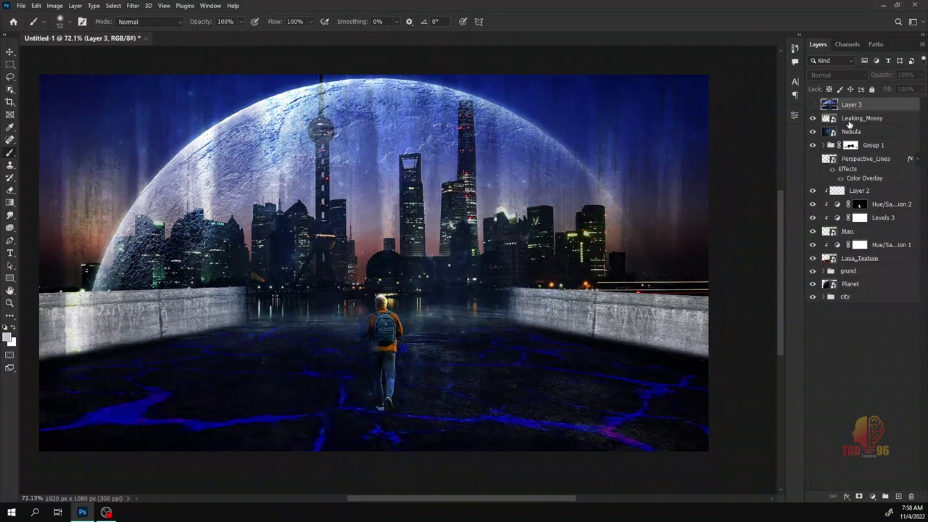
Create Layer 4 above Leaking_Mossy and stamp the visible scene onto it.
{"action": "left_click", "coordinate": [854, 117]}
{"action": "key", "text": "ctrl+shift+alt+n"}
{"action": "key", "text": "ctrl+e"}
{"action": "left_click", "coordinate": [133, 6]}
Reapply Camera Raw to Layer 4, add Cutout (Levels 7, Edge Fidelity 1), then hide it.
{"action": "left_click", "coordinate": [156, 16]}
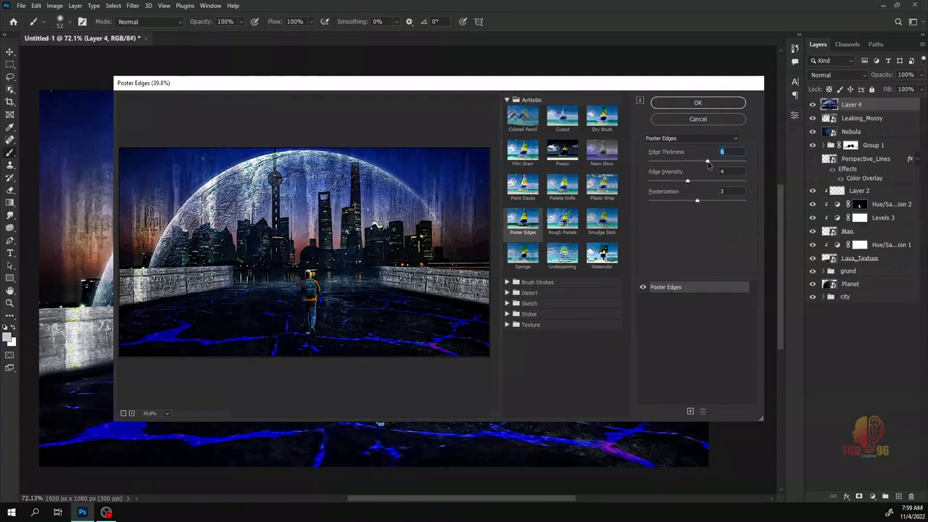
{"action": "left_click", "coordinate": [563, 116]}
{"action": "mouse_move", "coordinate": [697, 201]}
{"action": "left_mouse_down"}
{"action": "mouse_move", "coordinate": [654, 202]}
{"action": "mouse_move", "coordinate": [650, 181]}
{"action": "mouse_move", "coordinate": [705, 161]}
{"action": "mouse_move", "coordinate": [725, 165]}
{"action": "left_mouse_up"}
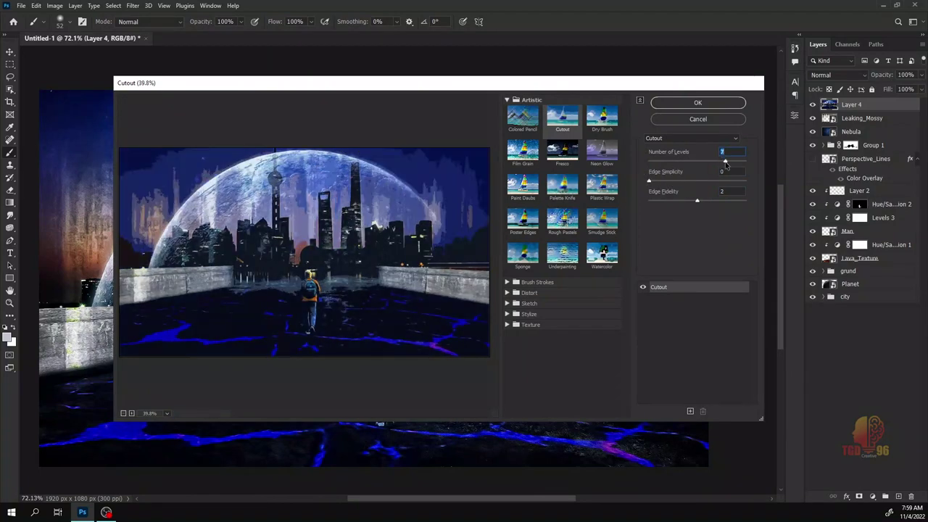
{"action": "left_click_drag", "start_coordinate": [720, 165], "coordinate": [726, 166]}
{"action": "left_click", "coordinate": [665, 105]}
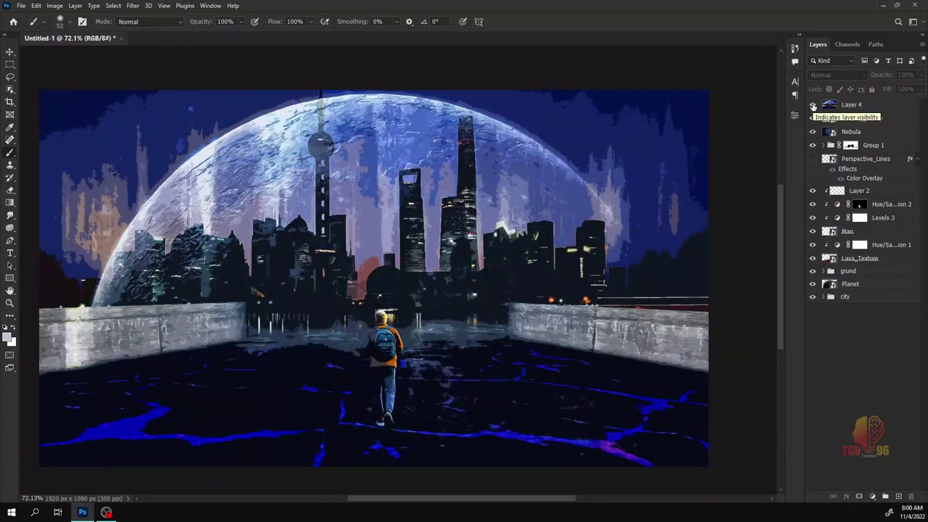
{"action": "left_click", "coordinate": [813, 106]}
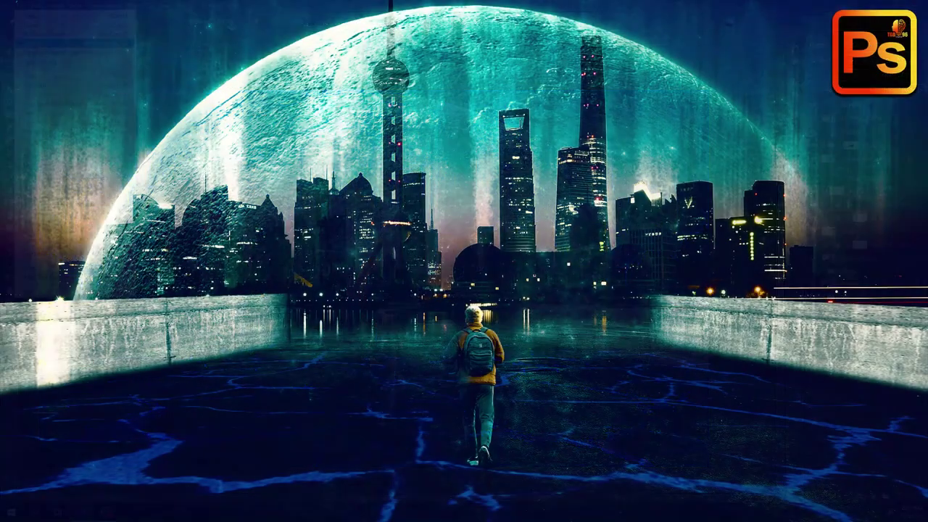